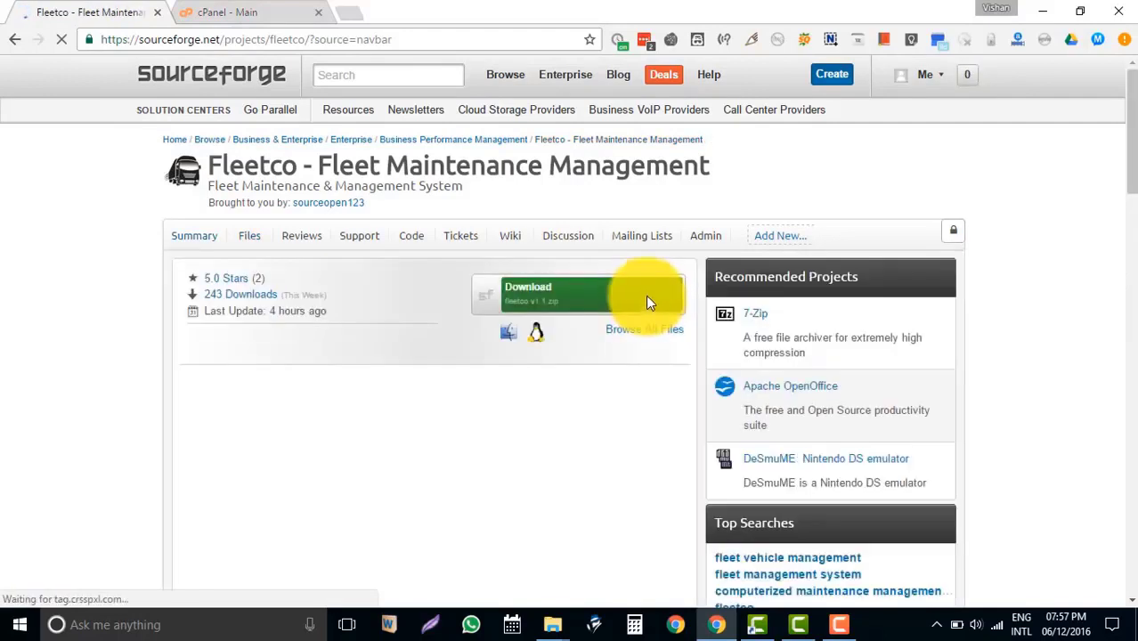
Download the 28.6 MB fleetco v1.1.zip from the Fleetco SourceForge project page.
left_click(568, 295)
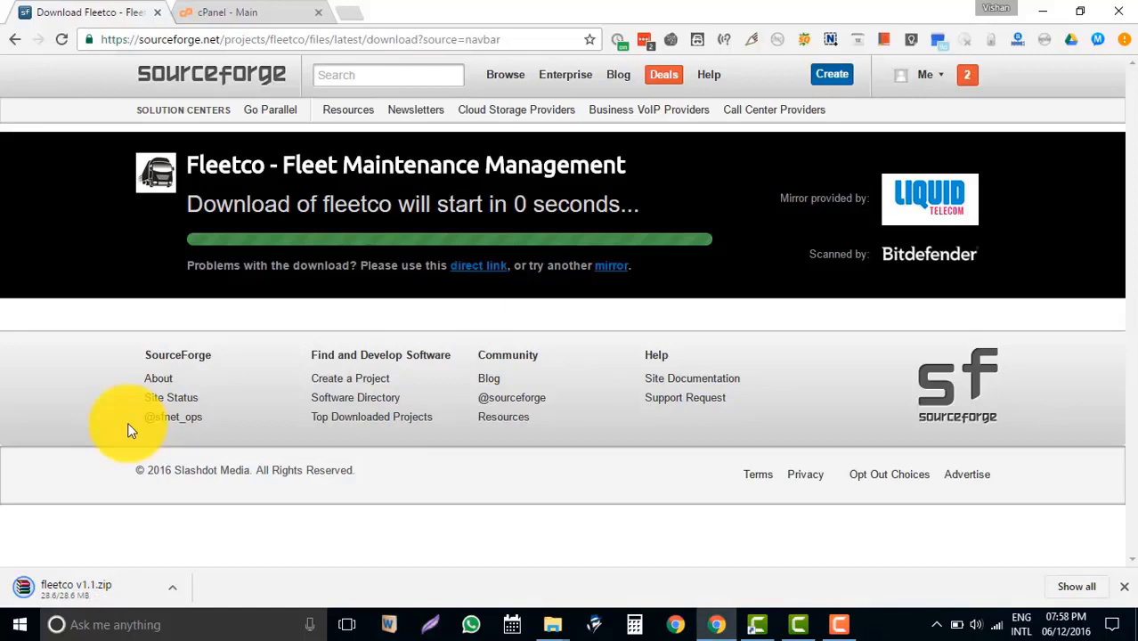
Extract fleetco v1.1.zip from Downloads into its own fleetco v1.1 folder, then return to Chrome.
mouse_move(557, 626)
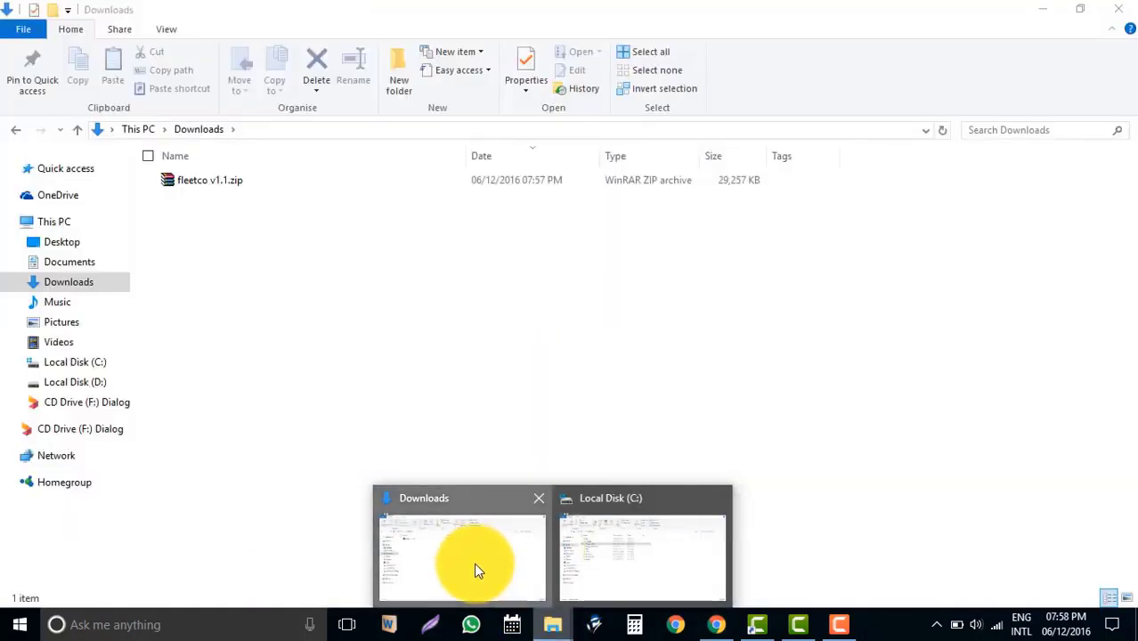
left_click(474, 563)
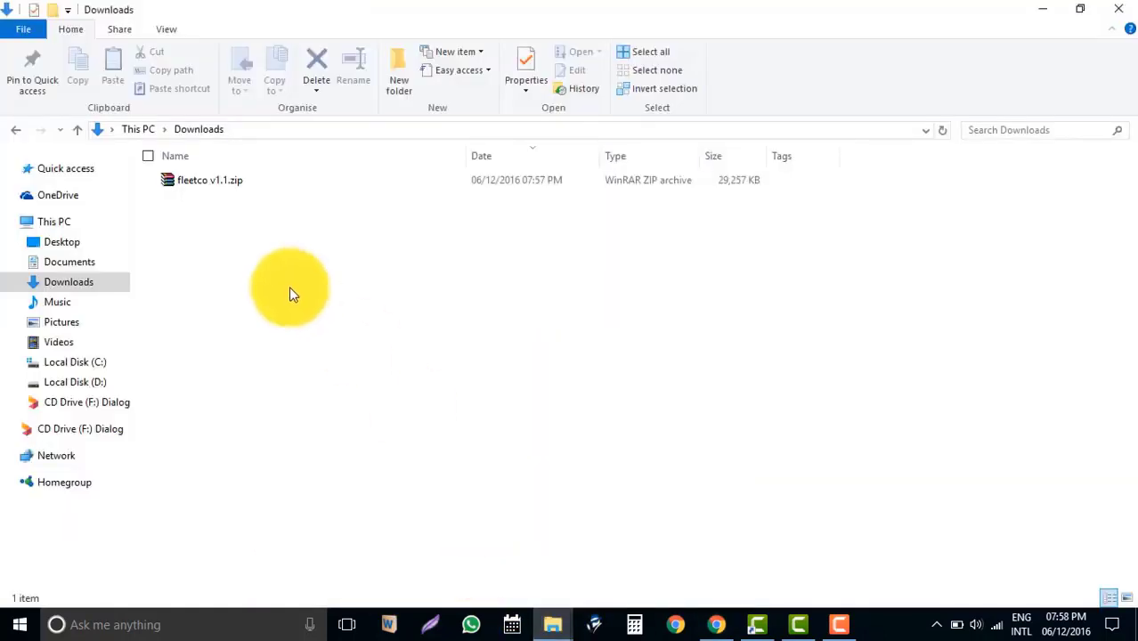
right_click(222, 184)
left_click(369, 270)
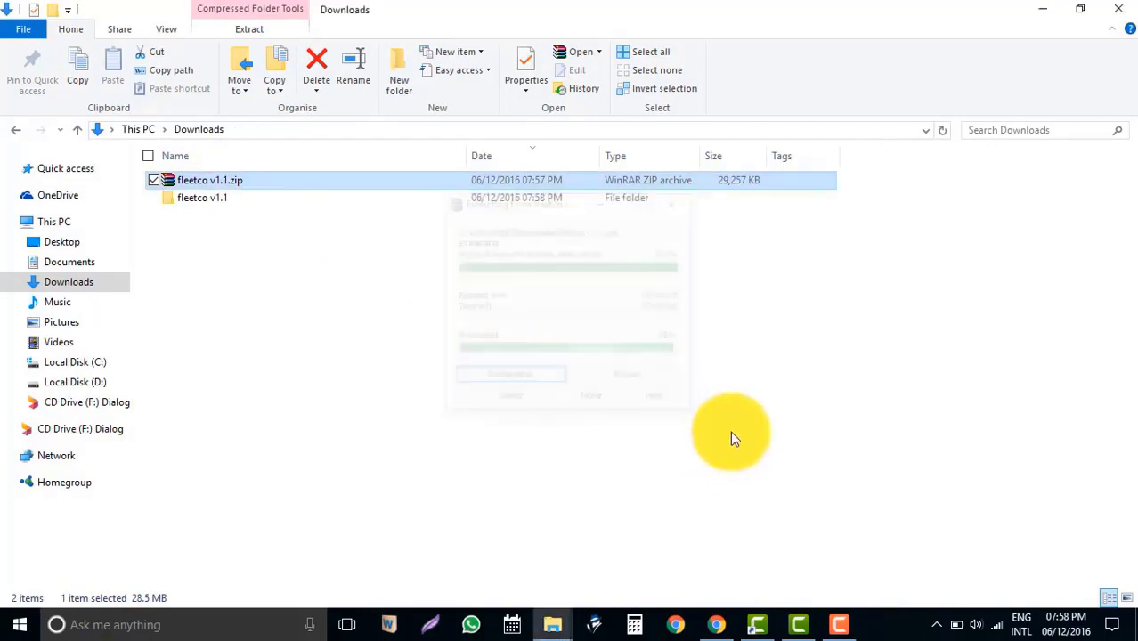
left_click(732, 628)
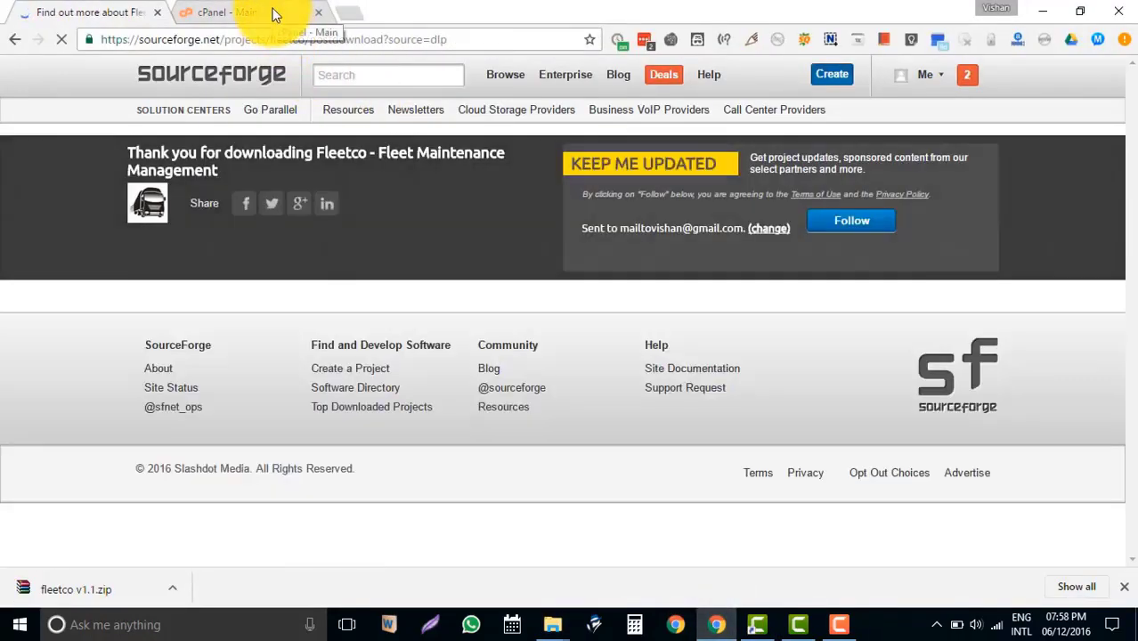
Open cPanel File Manager and browse to public_html/mysio.info.
left_click(274, 16)
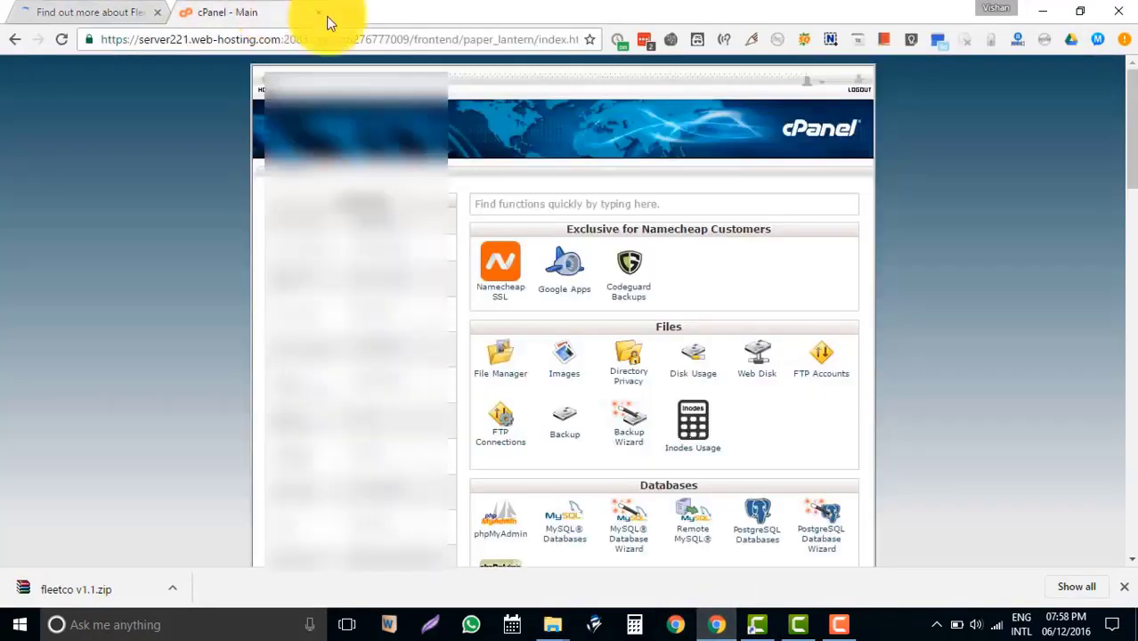
scroll(607, 252, "down", 2)
scroll(564, 276, "up", 3)
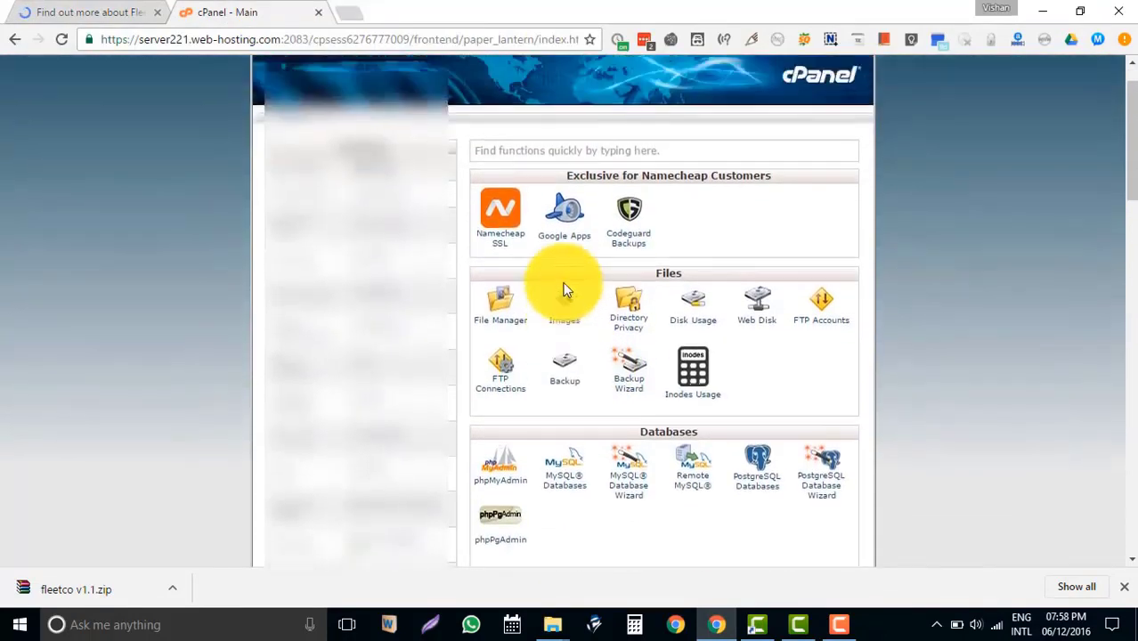
left_click(509, 379)
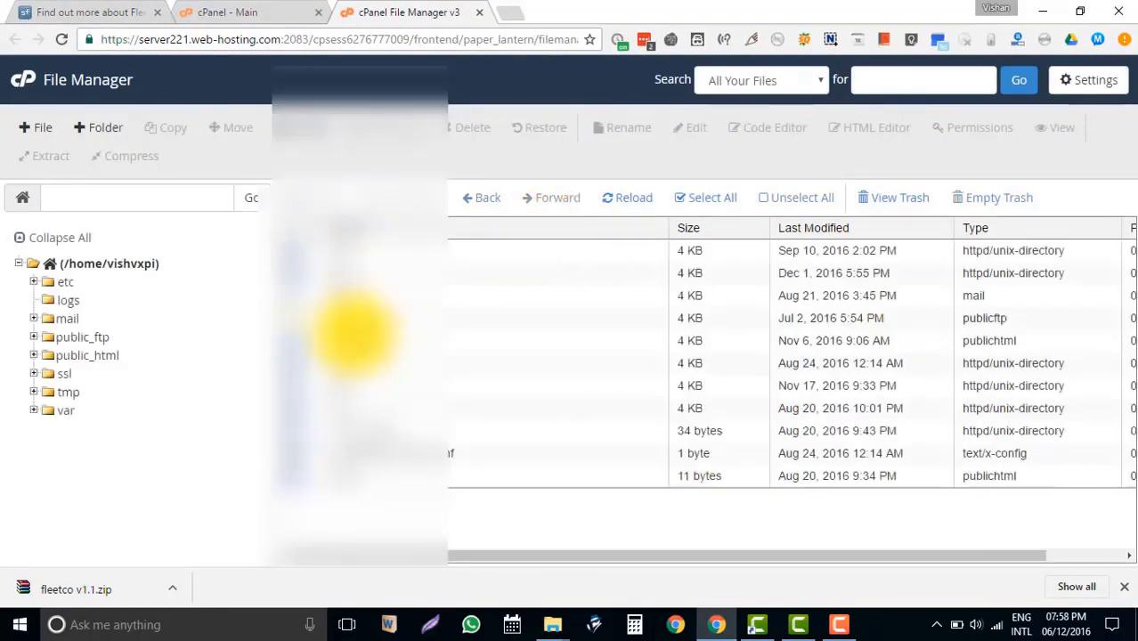
double_click(294, 338)
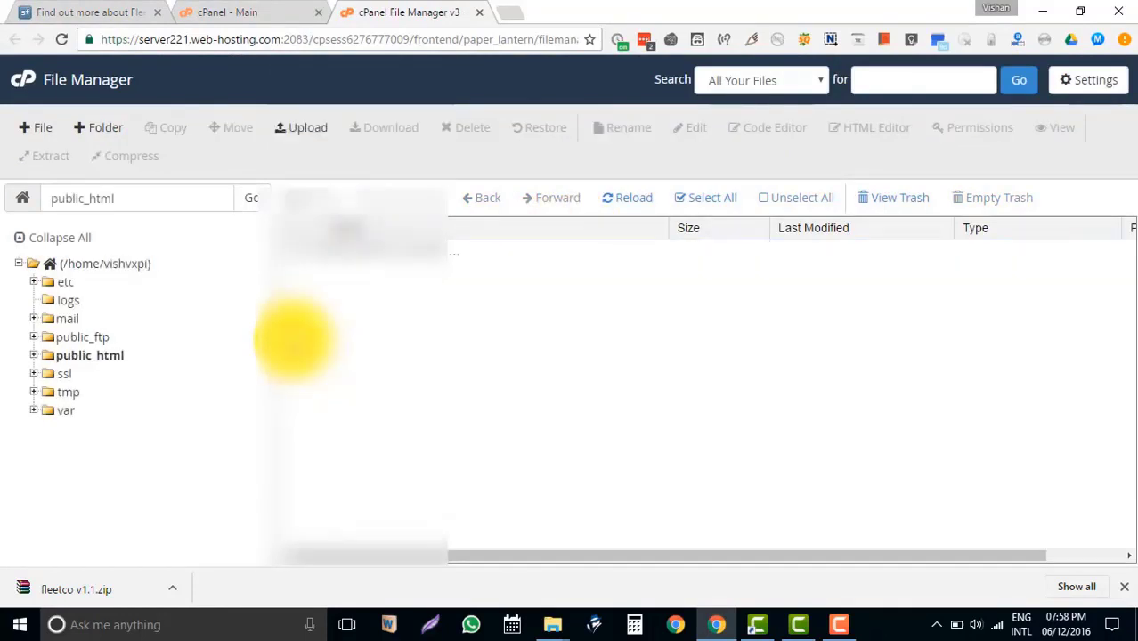
double_click(294, 295)
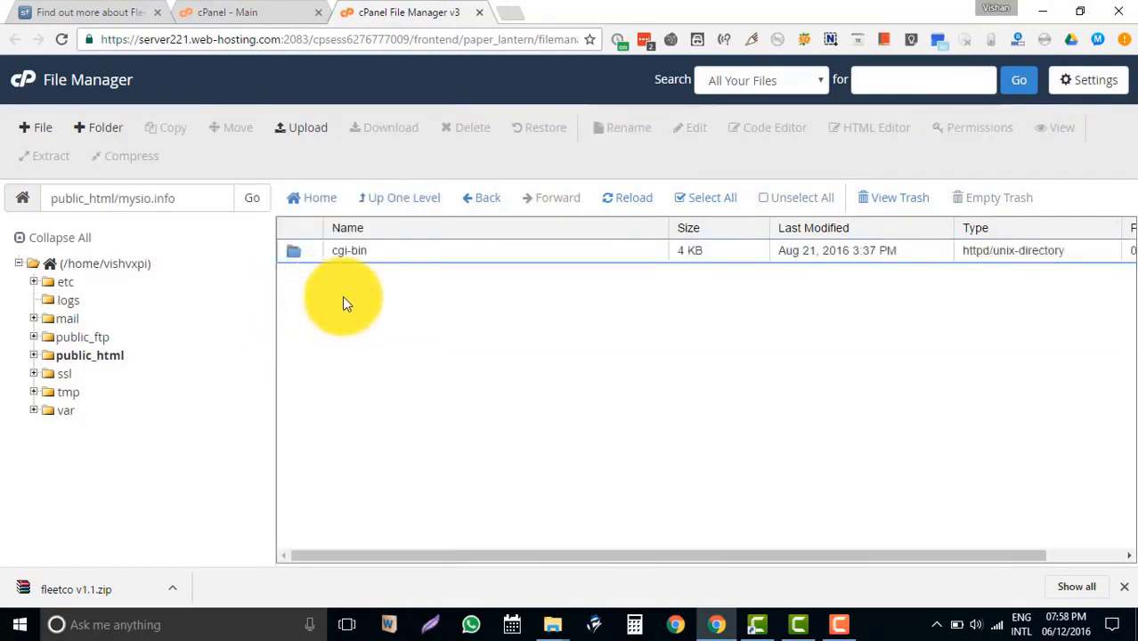
Create a new folder named fleetco there and open it.
right_click(342, 295)
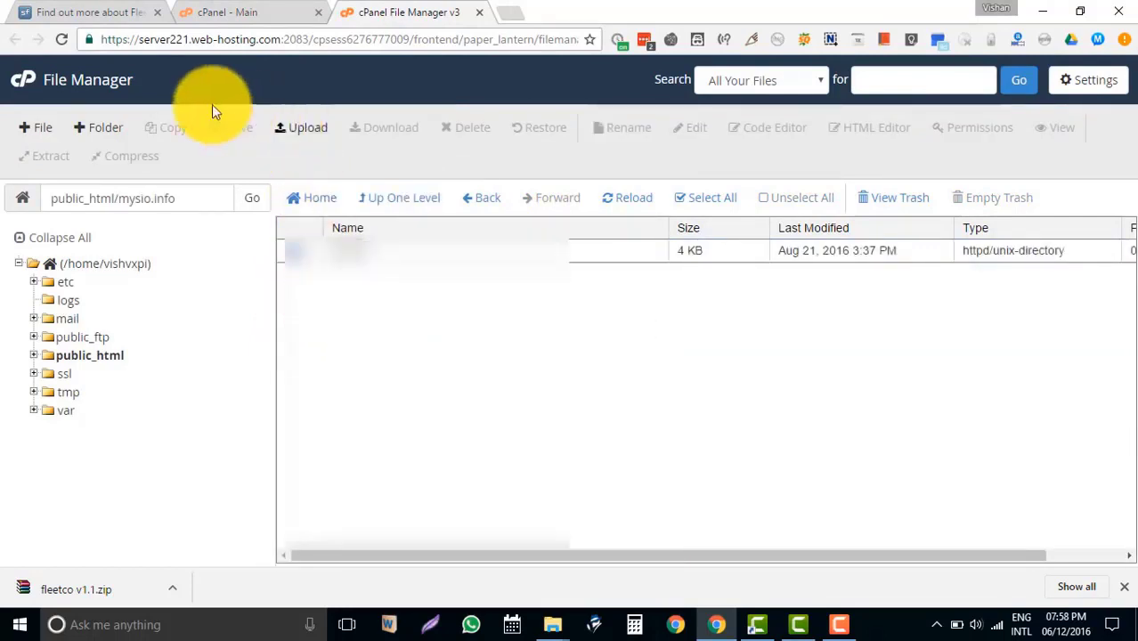
left_click(92, 126)
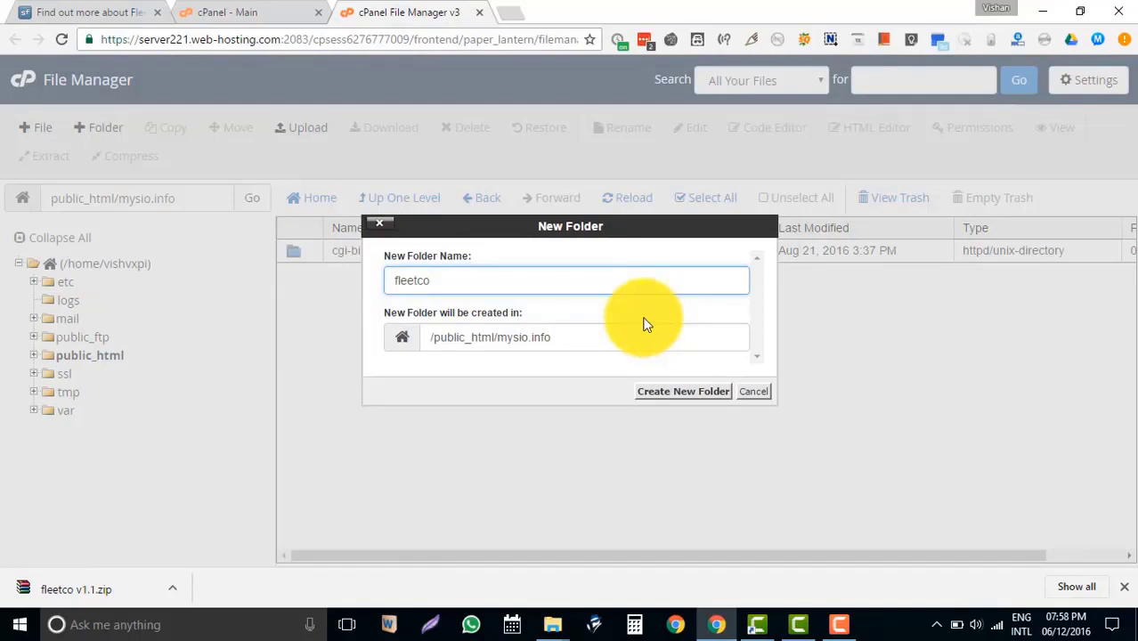
left_click(683, 392)
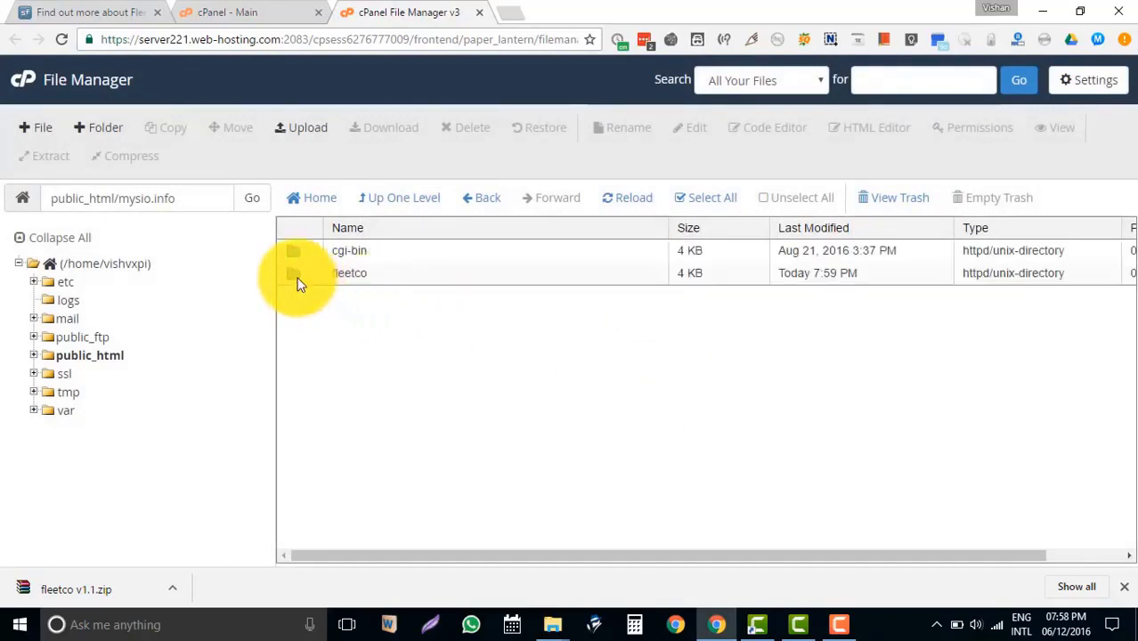
double_click(300, 282)
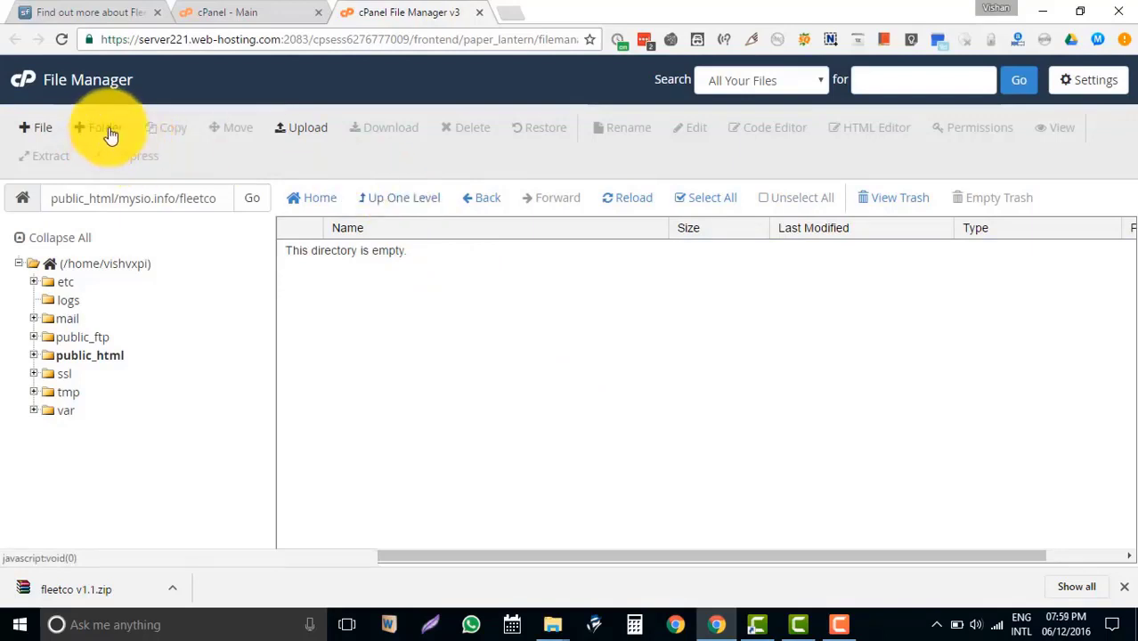
Upload fleetco v1.1.zip (28.57 MB) from Downloads into the server's fleetco folder.
left_click(298, 129)
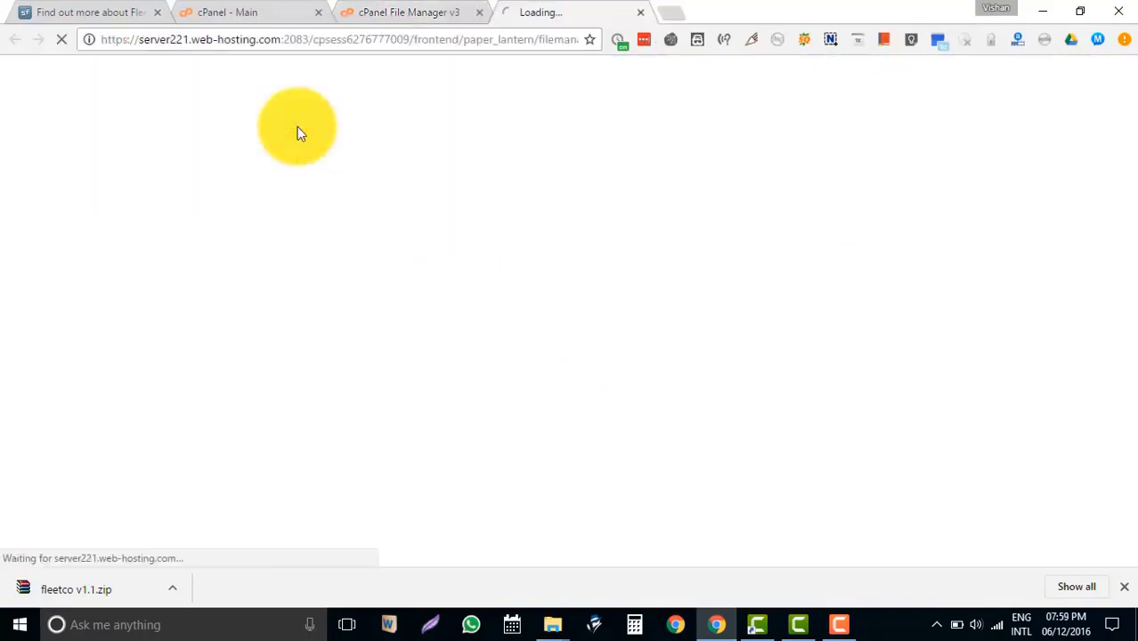
left_click(595, 355)
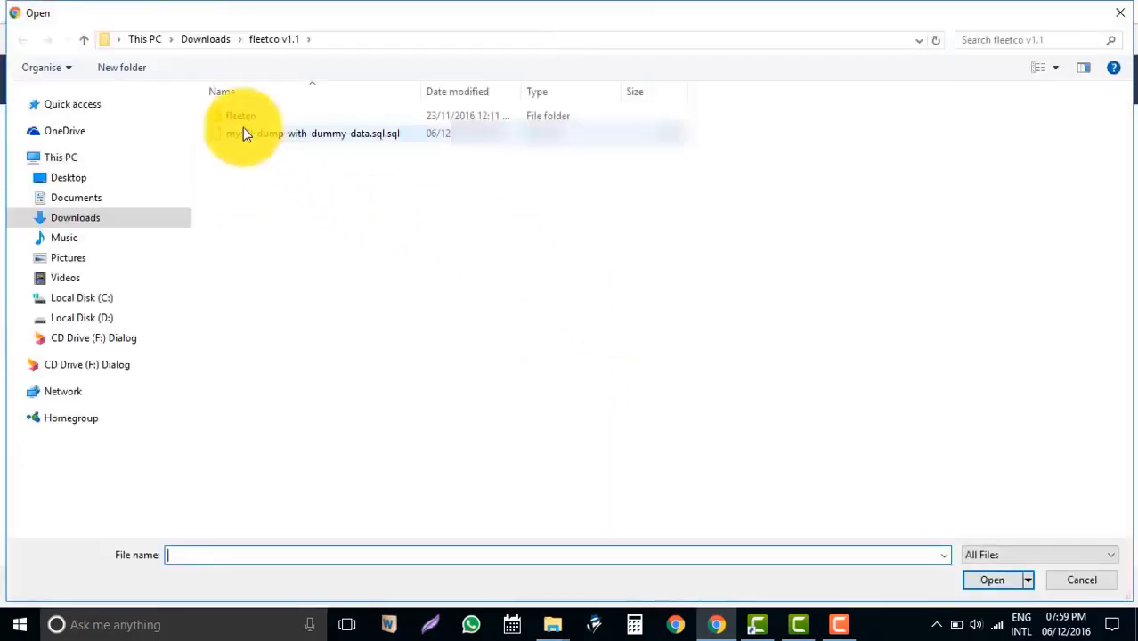
left_click(219, 45)
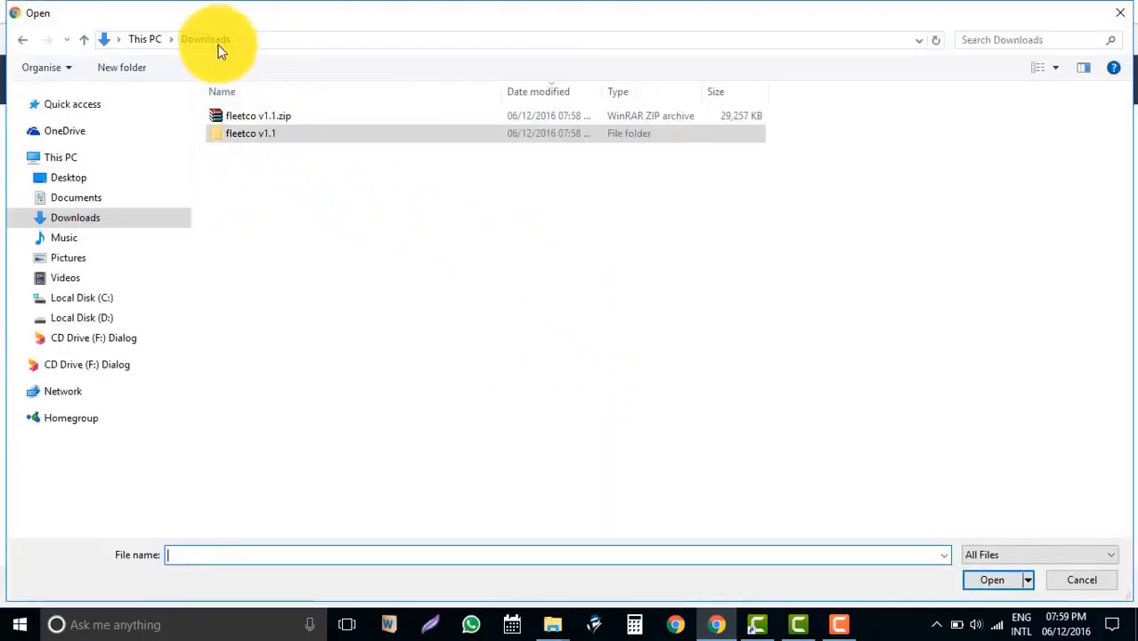
double_click(280, 117)
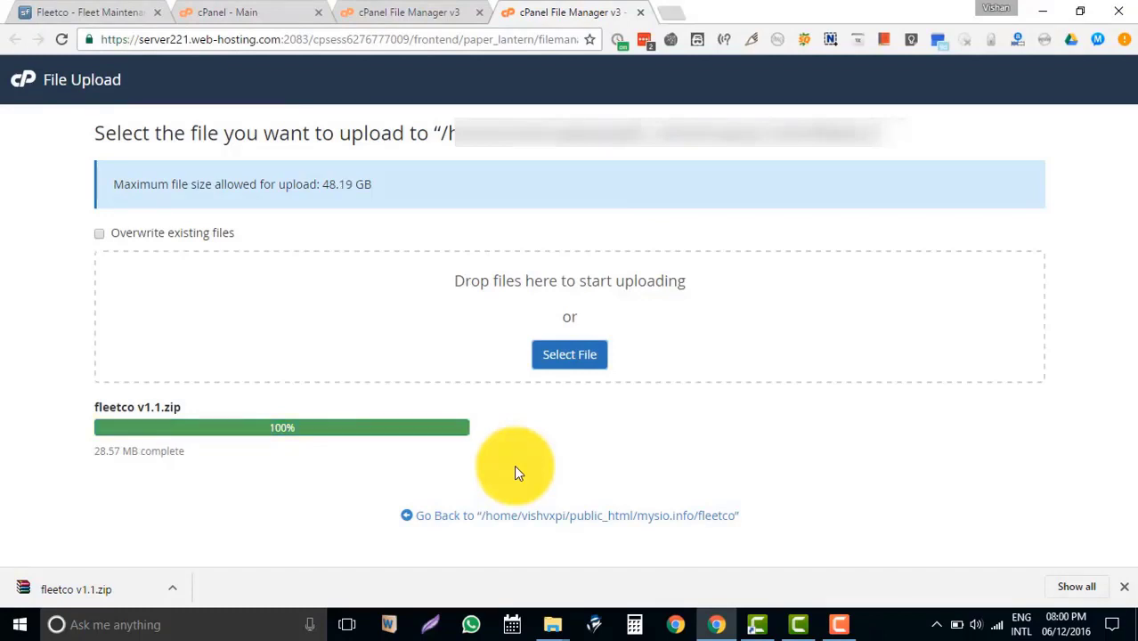
left_click(603, 518)
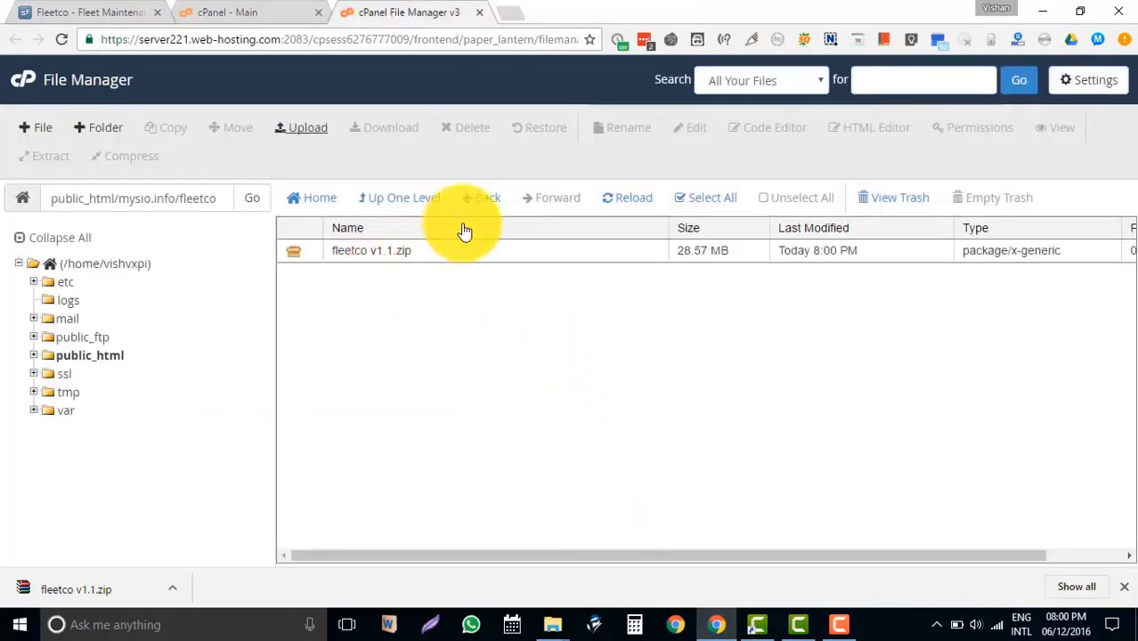
Extract fleetco v1.1.zip into the fleetco folder and reload the listing.
right_click(296, 248)
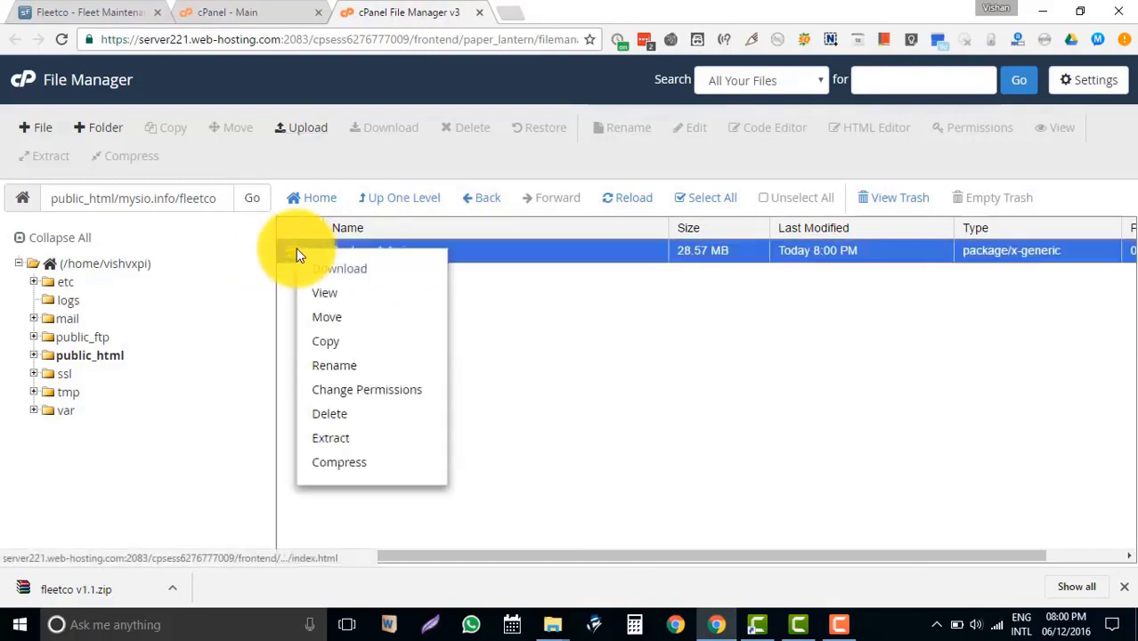
left_click(374, 440)
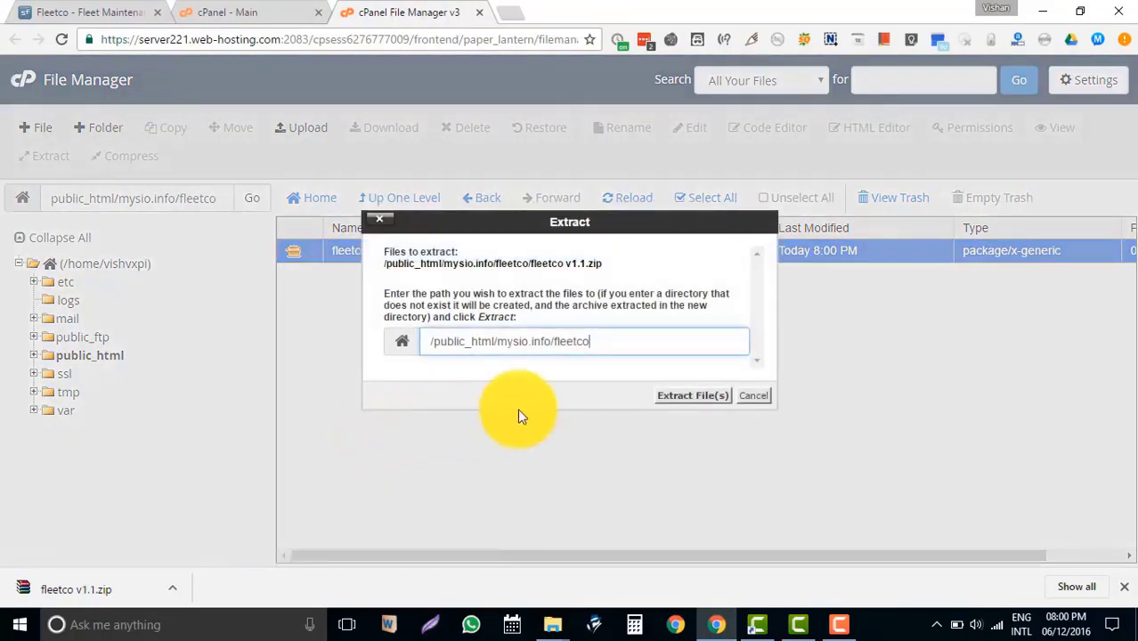
left_click(691, 403)
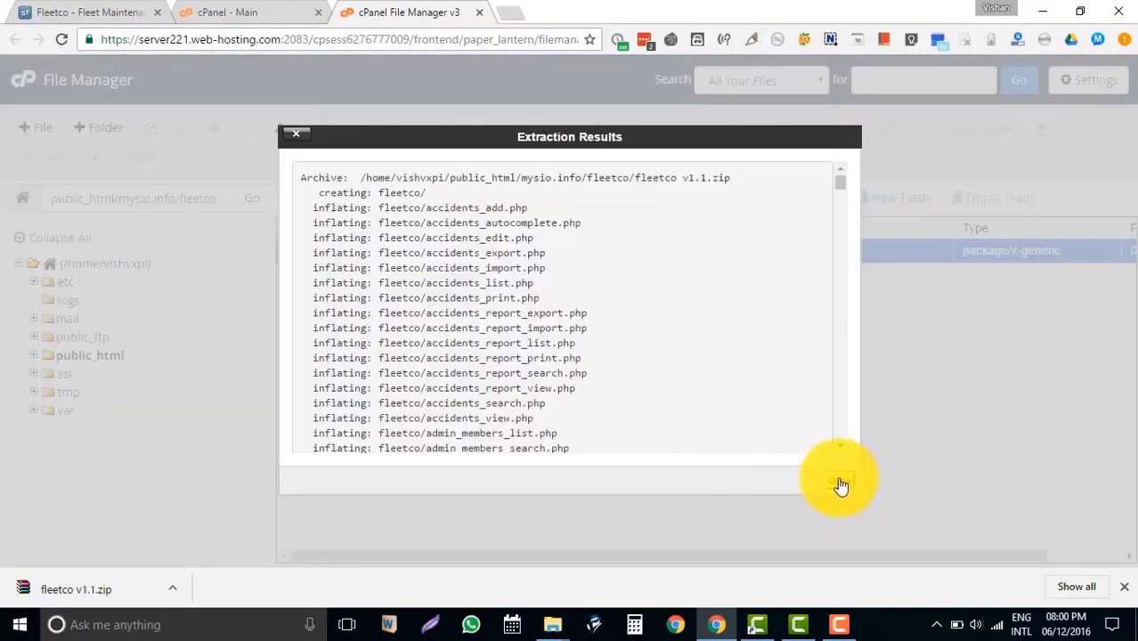
left_click(837, 481)
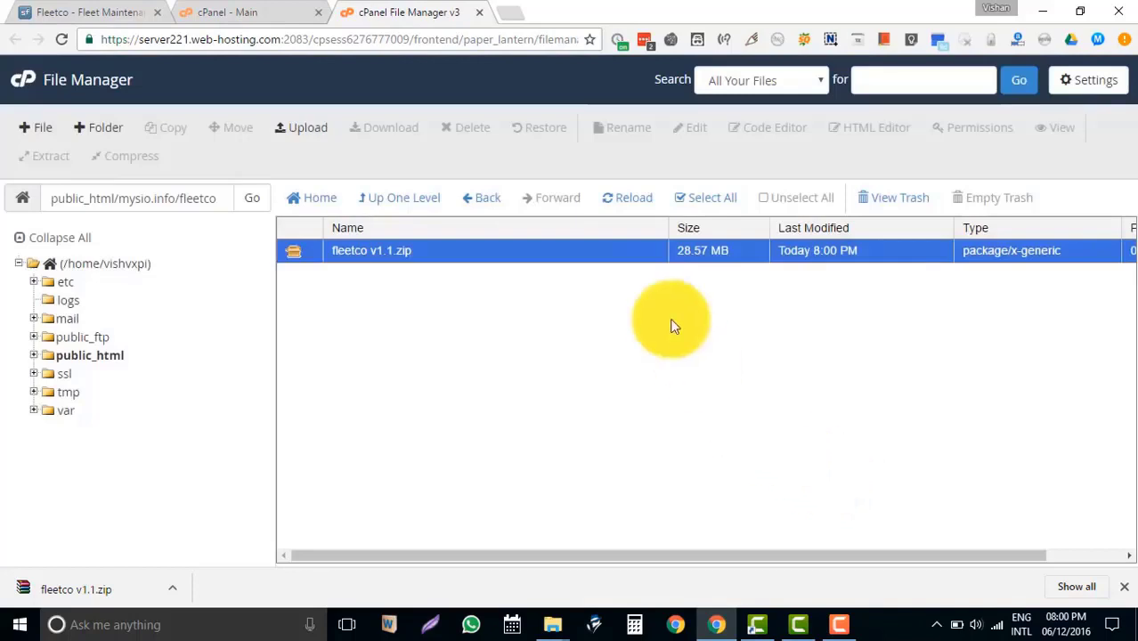
left_click(631, 200)
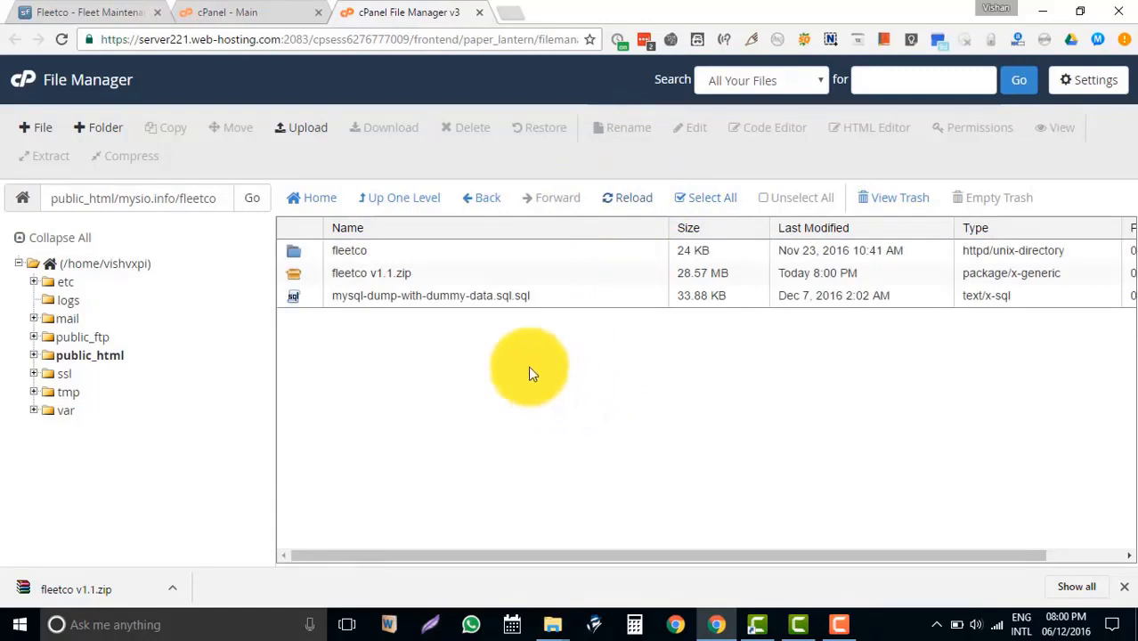
Move the SQL dump file to the trash and open the extracted fleetco folder.
right_click(299, 301)
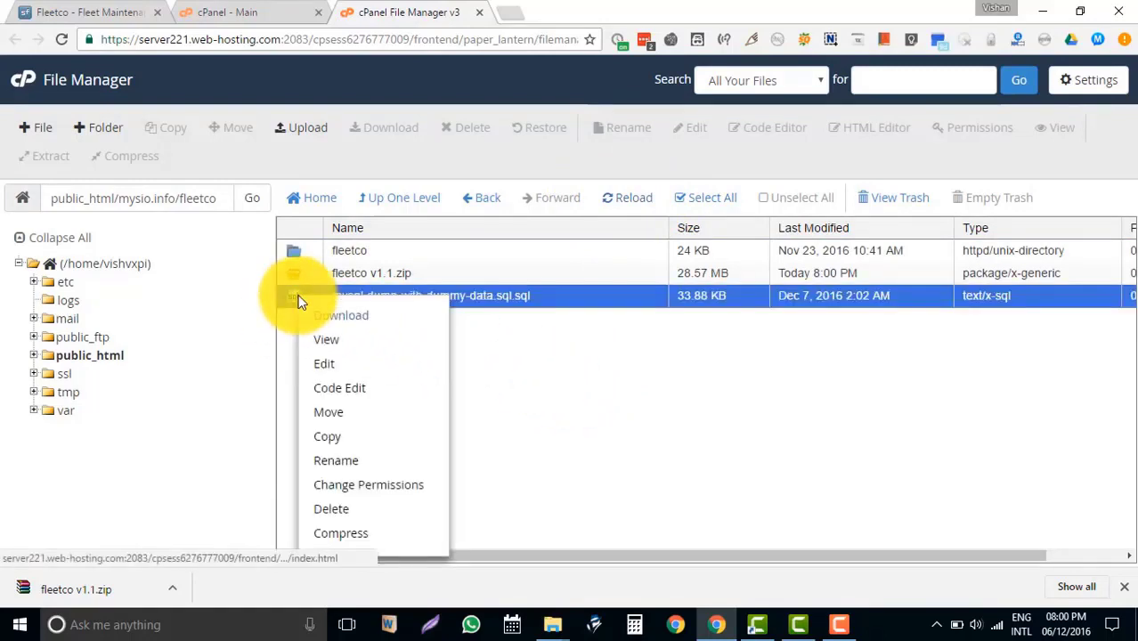
left_click(374, 510)
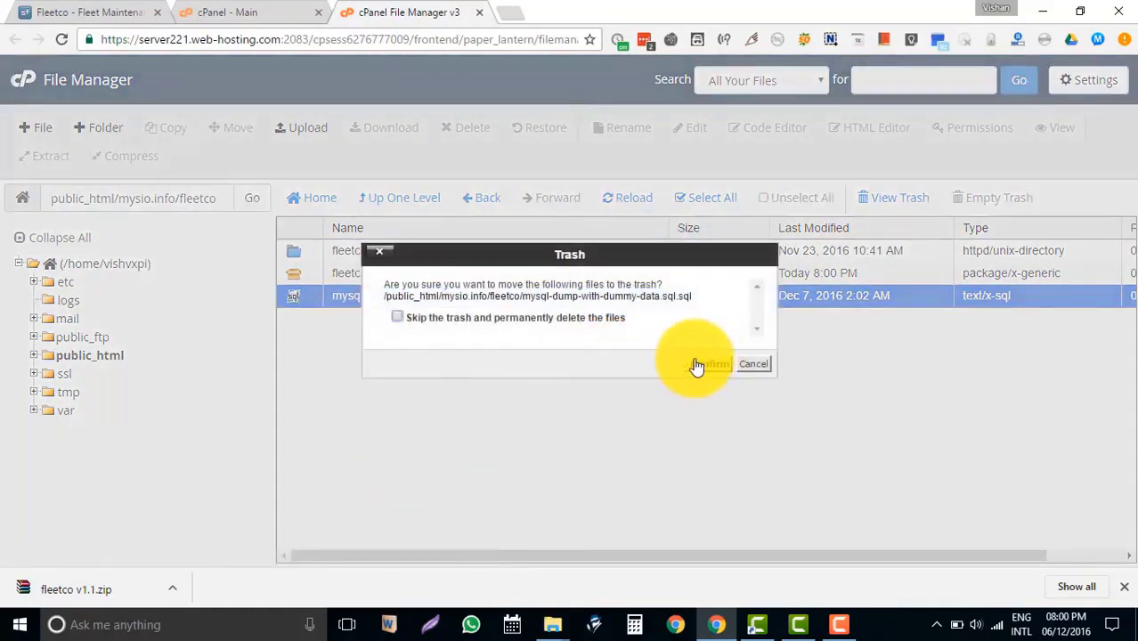
left_click(712, 365)
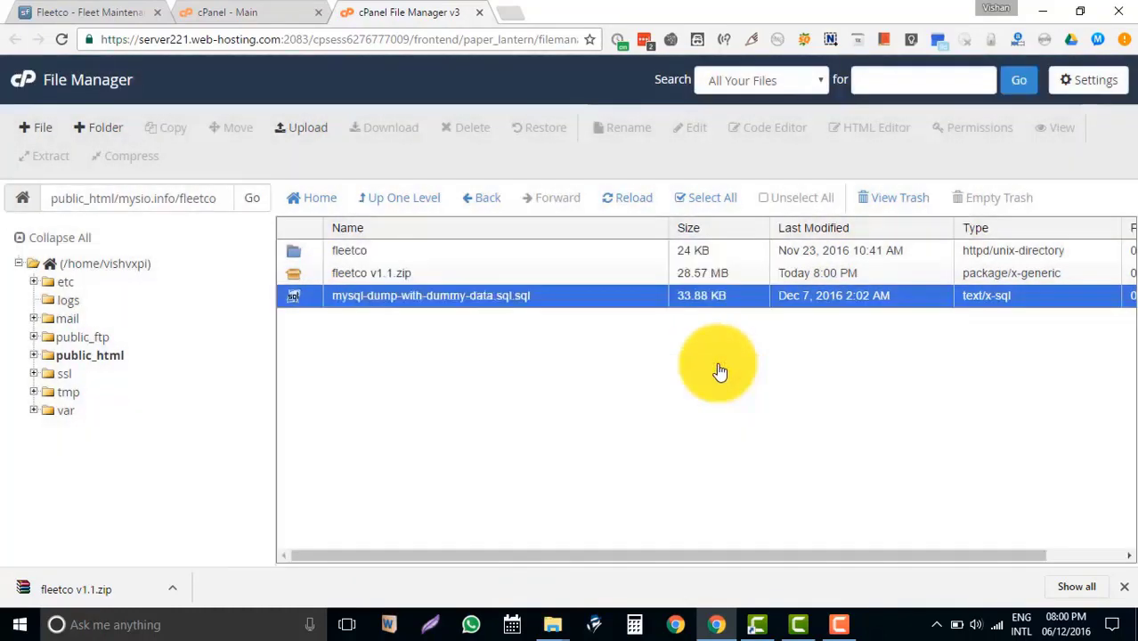
double_click(297, 252)
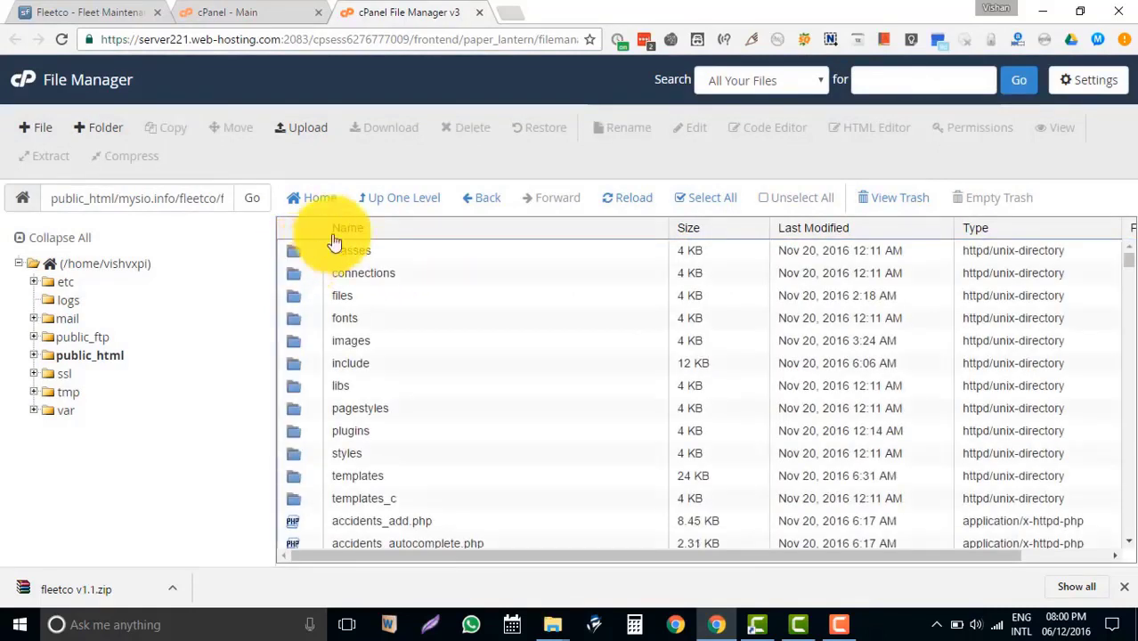
Permanently delete fleetco v1.1.zip, skipping the trash, and open the inner fleetco folder.
left_click(403, 200)
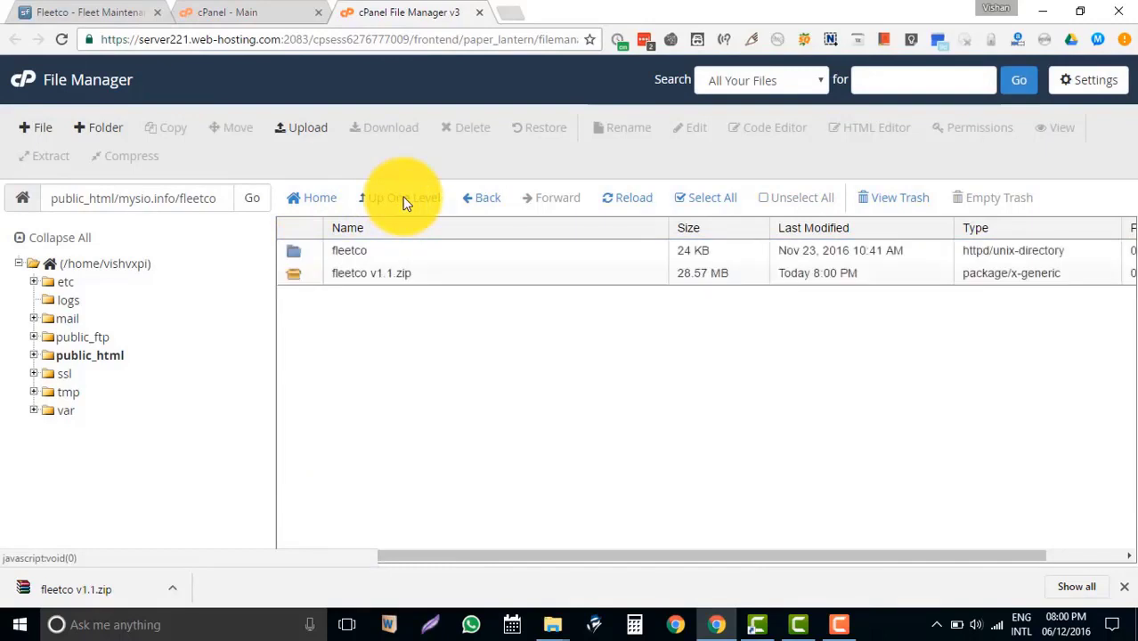
right_click(296, 276)
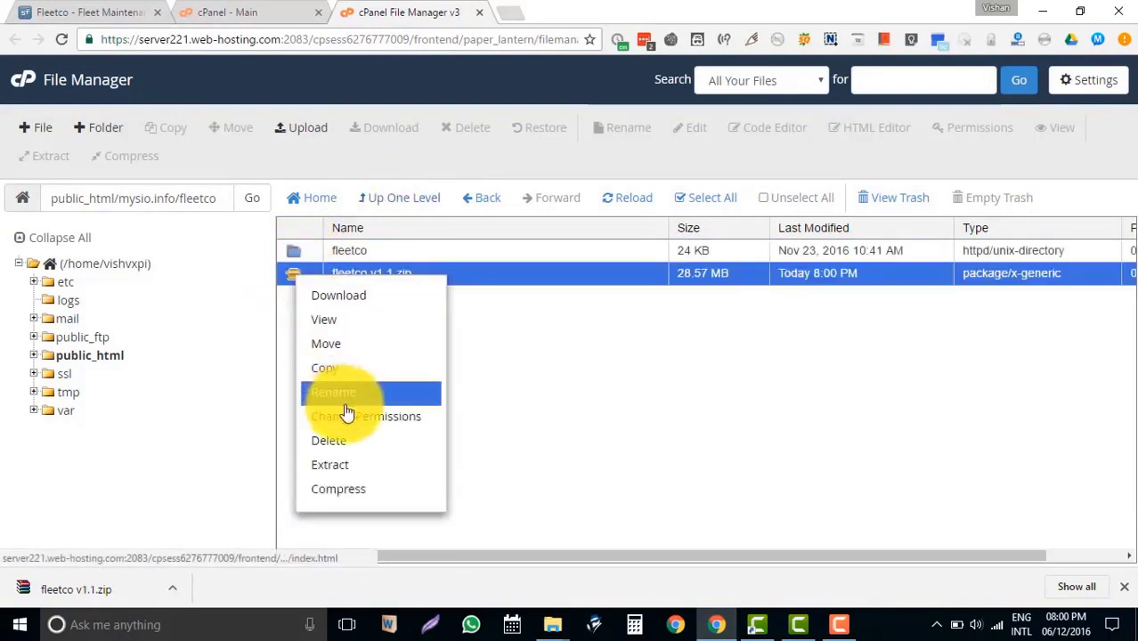
left_click(353, 441)
left_click(422, 320)
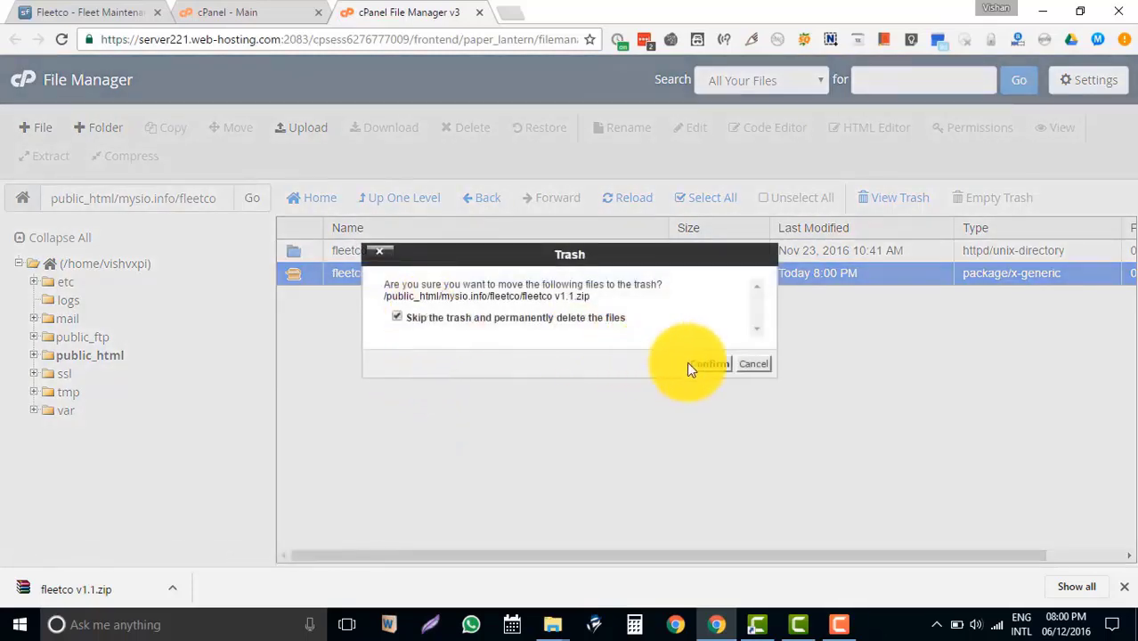
left_click(704, 363)
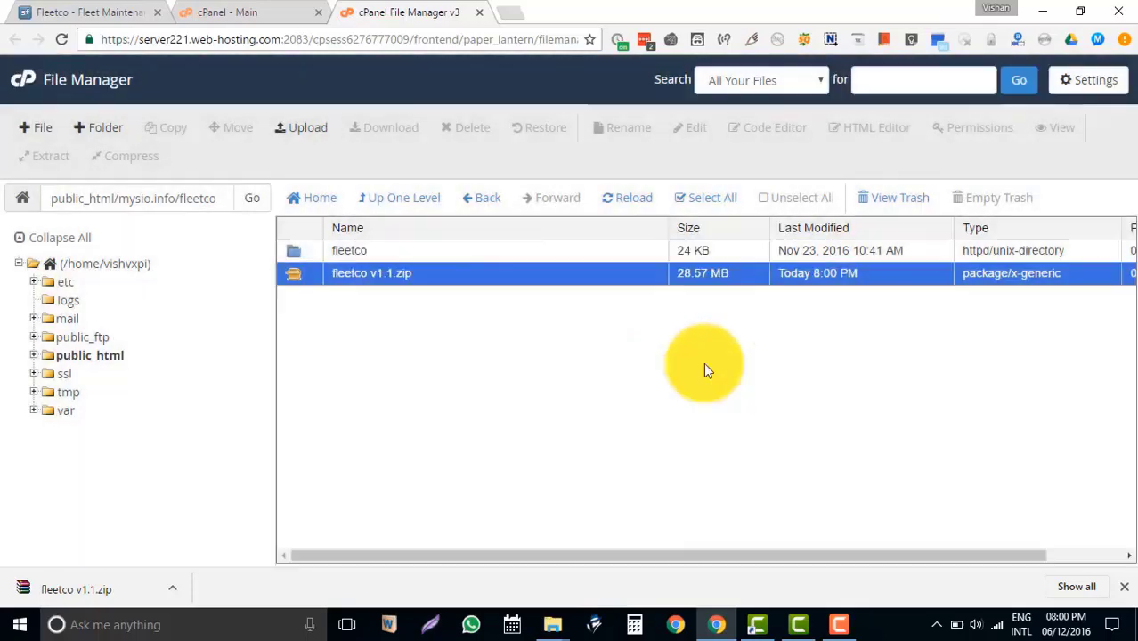
double_click(290, 251)
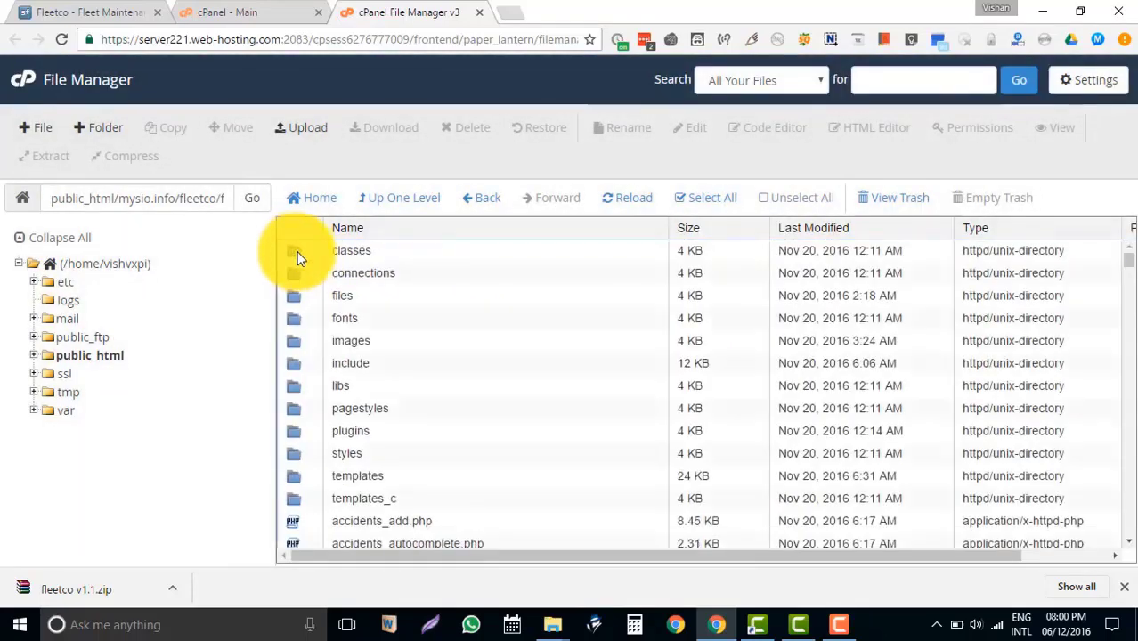
Move all files from the inner fleetco folder up into public_html/mysio.info/fleetco.
left_click(707, 202)
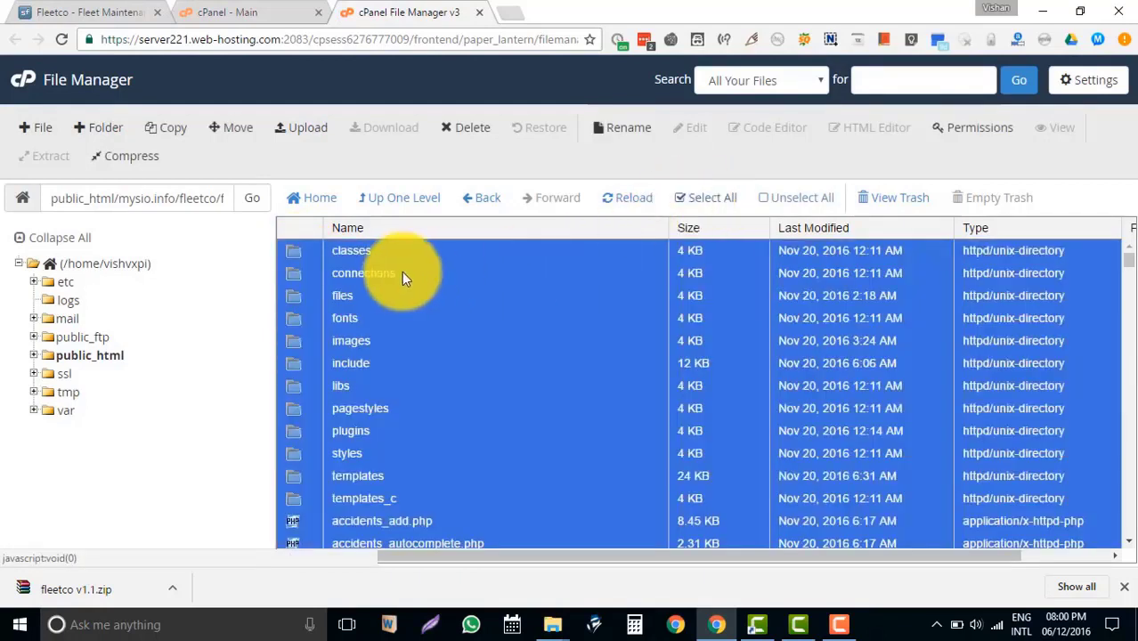
left_click(239, 136)
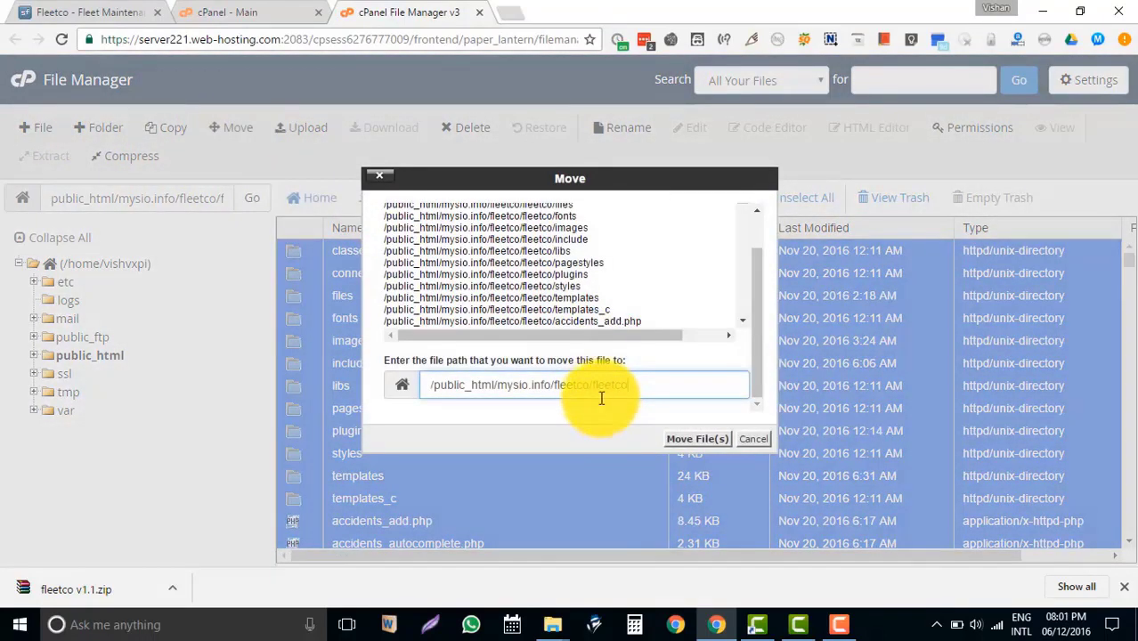
left_click_drag(592, 385, 677, 385)
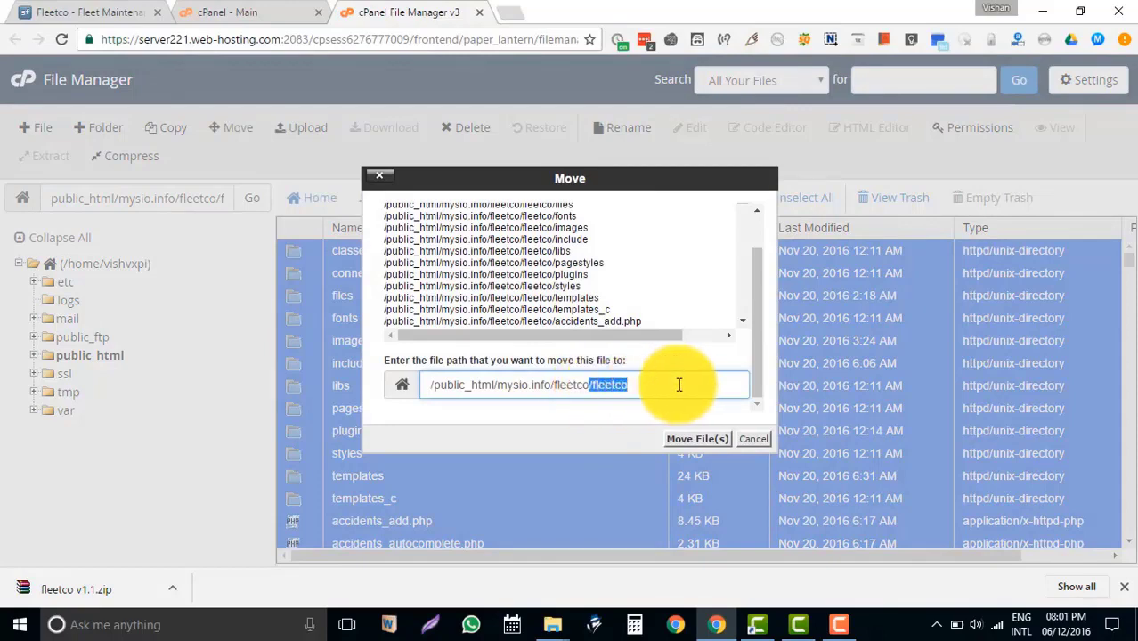
left_click(703, 442)
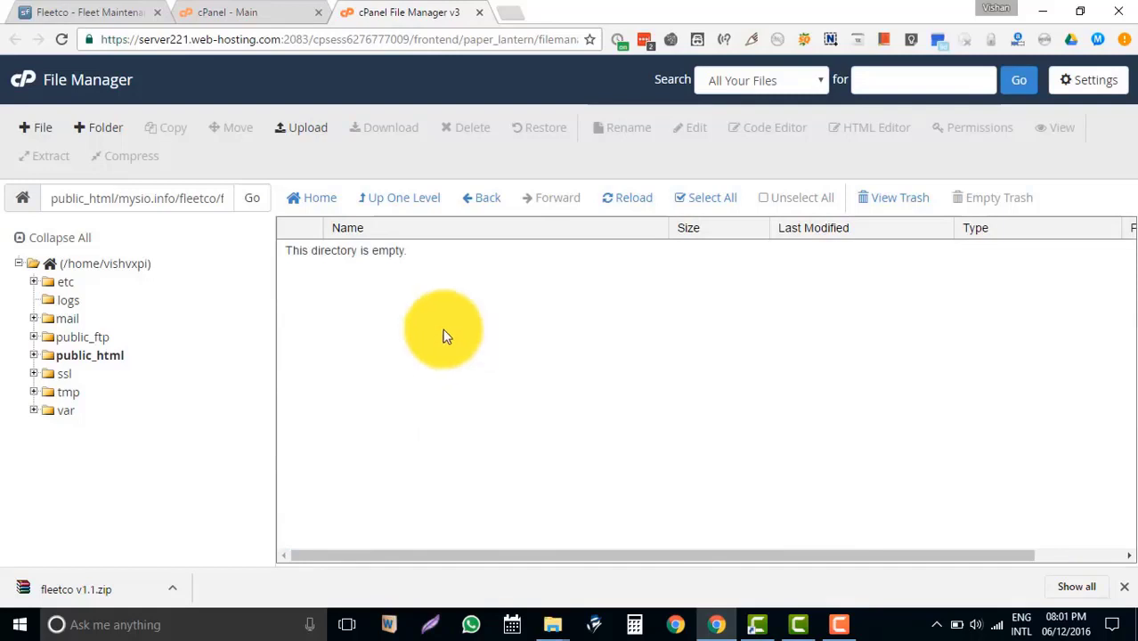
left_click(381, 201)
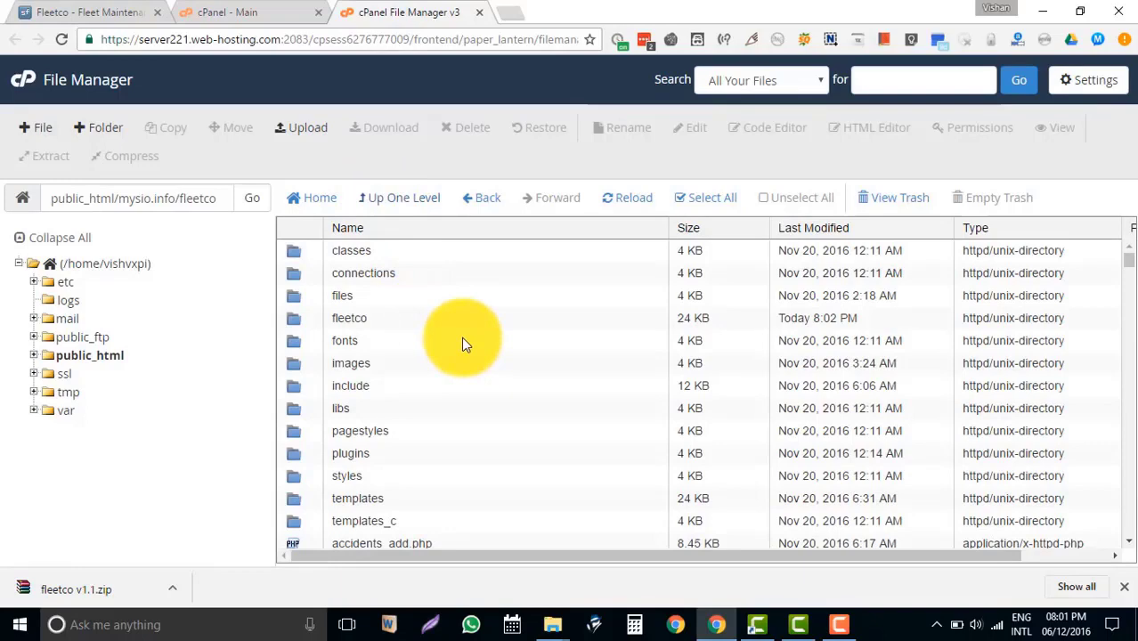
Delete the empty inner fleetco subfolder.
scroll(462, 336, "down", 3)
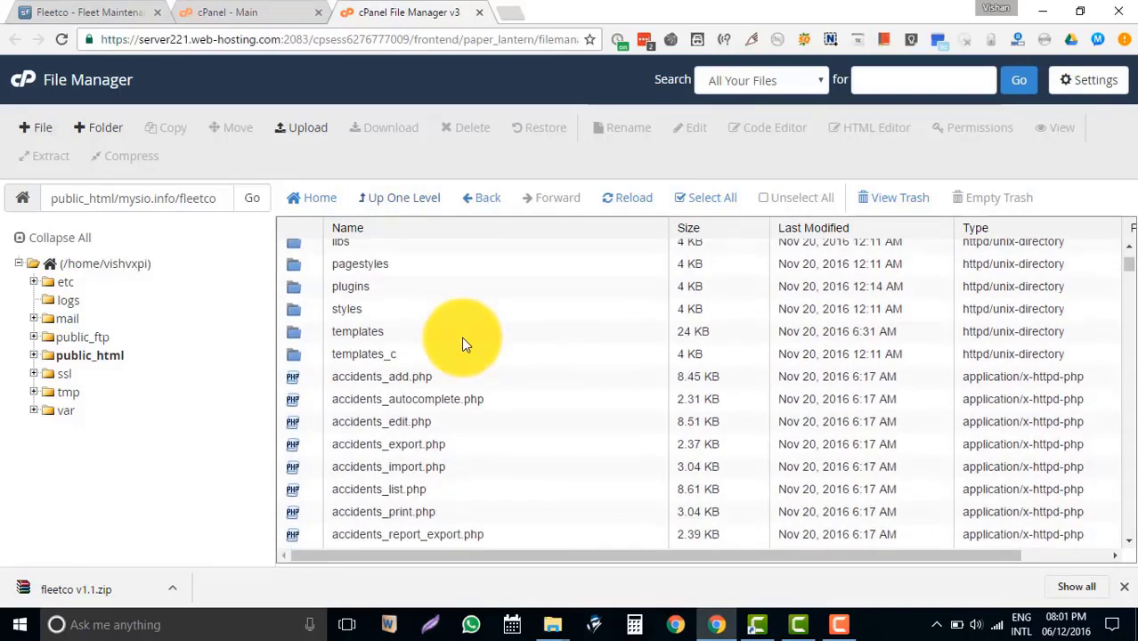
scroll(462, 337, "up", 3)
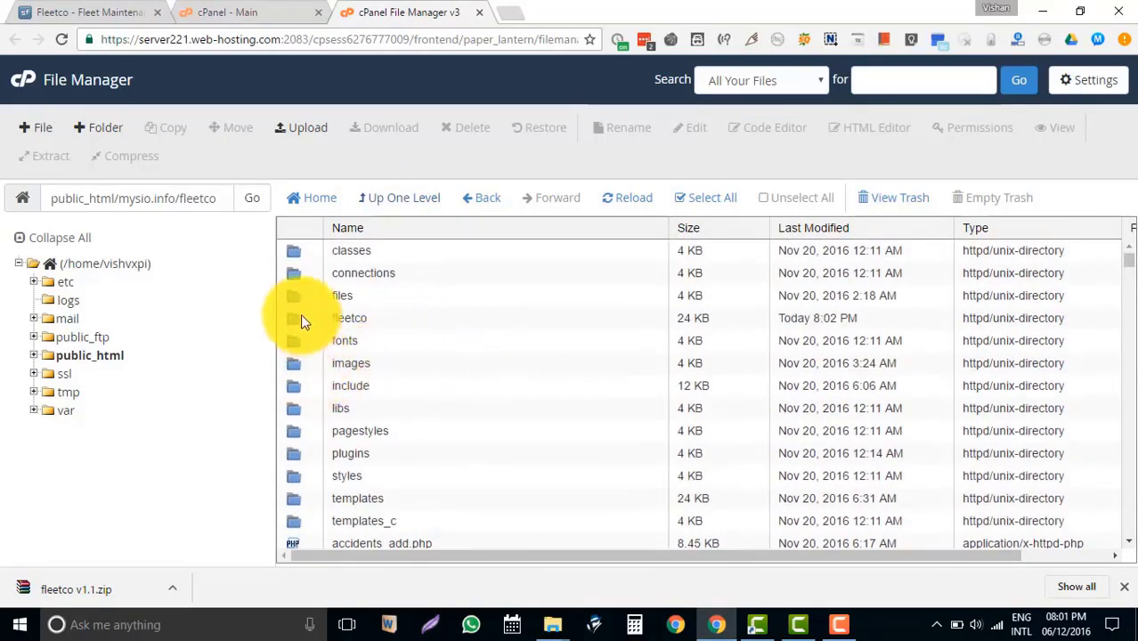
right_click(299, 318)
left_click(346, 433)
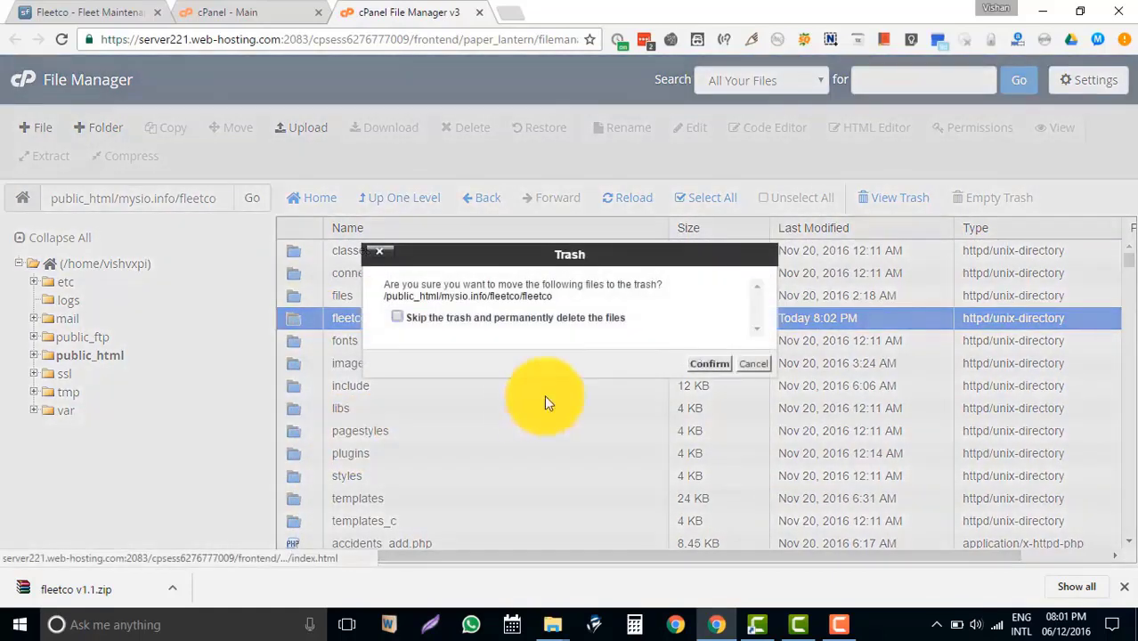
left_click(717, 363)
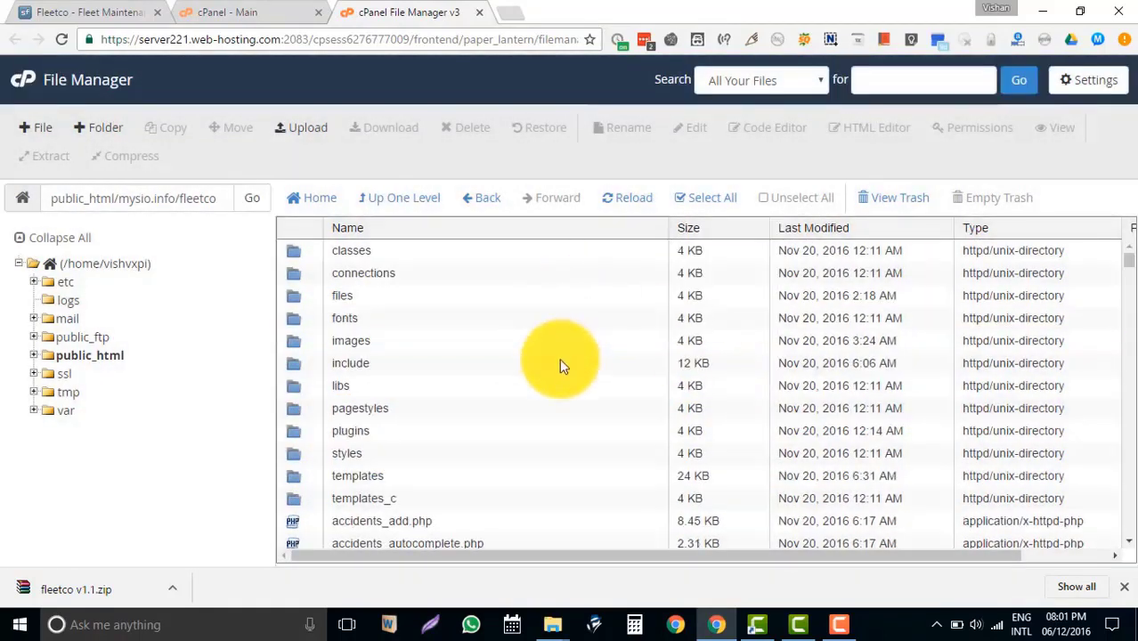
Review the fleetco folder contents and its current path.
scroll(561, 383, "down", 15)
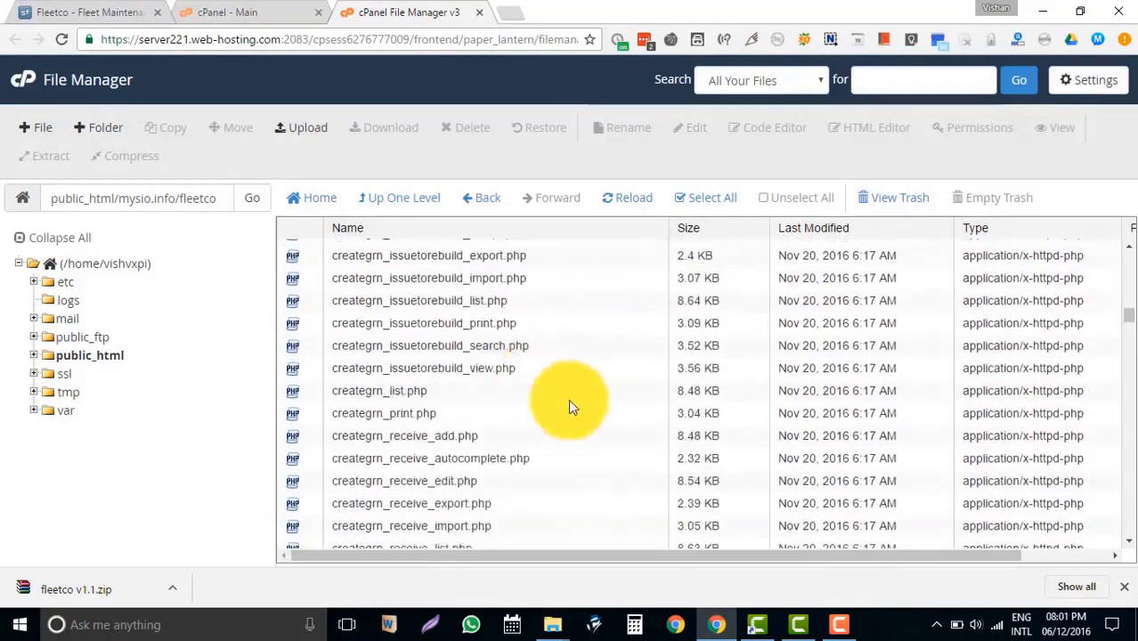
scroll(568, 399, "down", 5)
left_click_drag(1131, 356, 1121, 198)
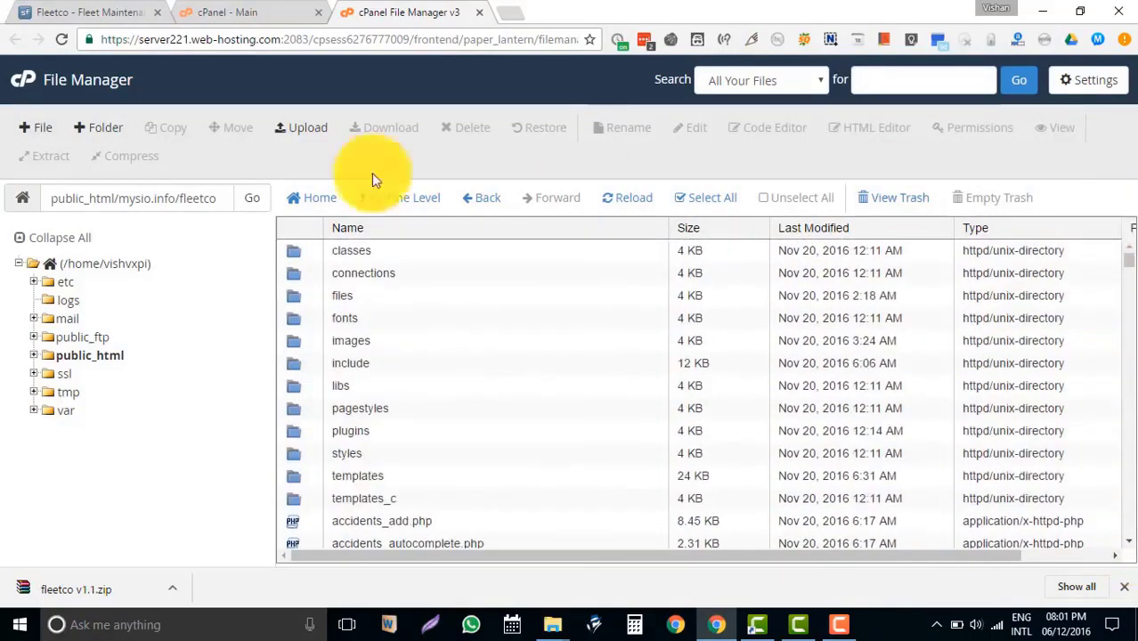
left_click_drag(226, 198, 63, 198)
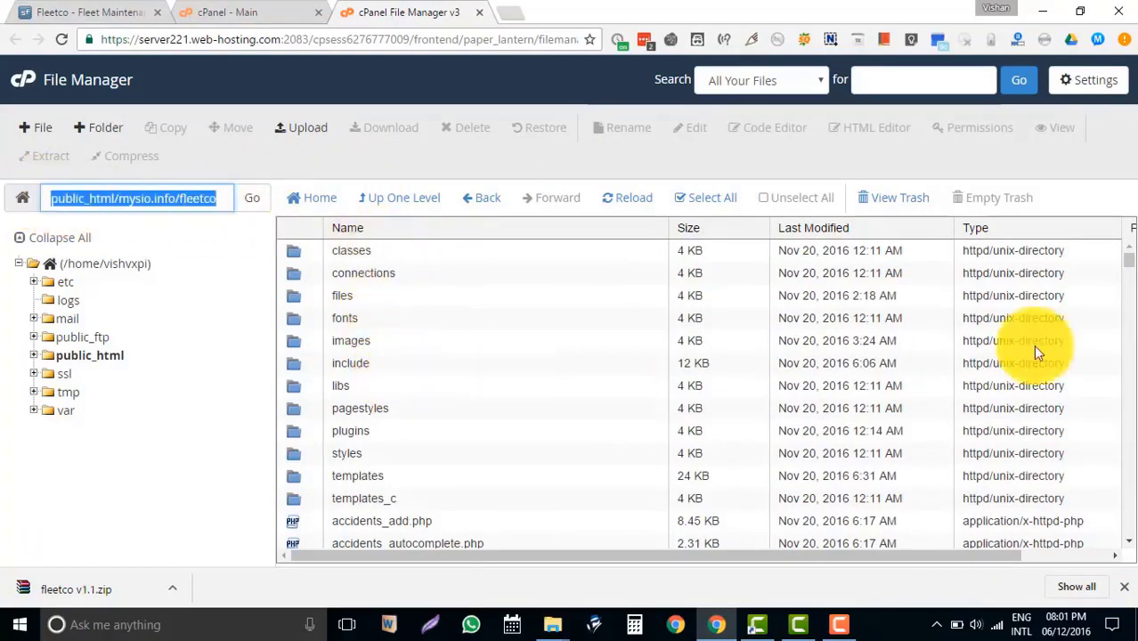
mouse_move(1130, 258)
left_mouse_down()
mouse_move(1129, 280)
mouse_move(1128, 247)
left_mouse_up()
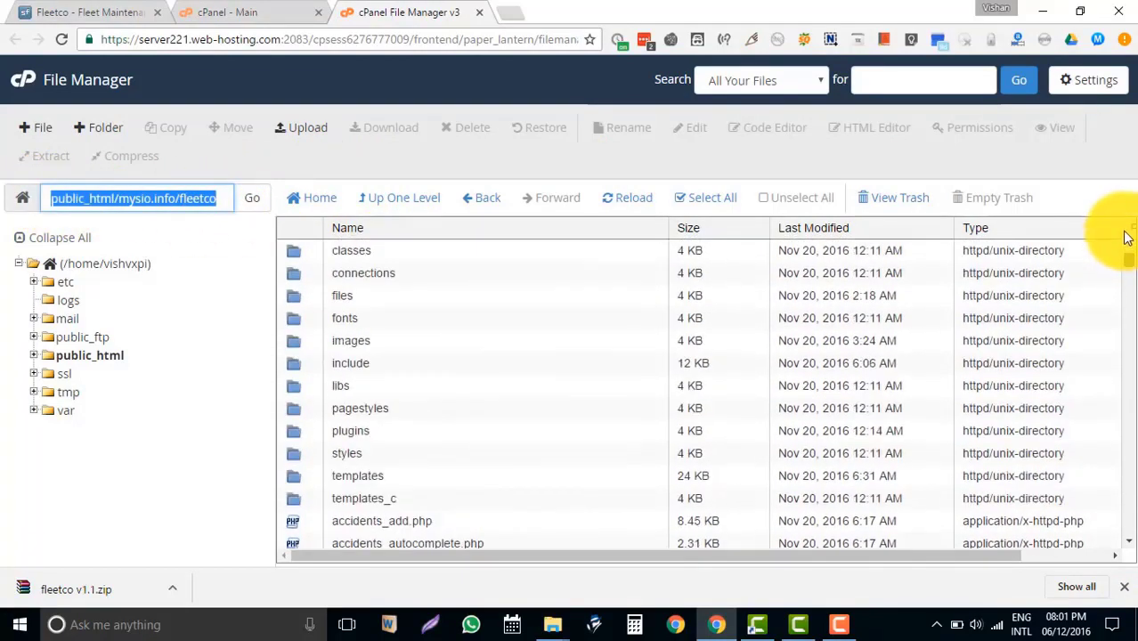
left_click(473, 156)
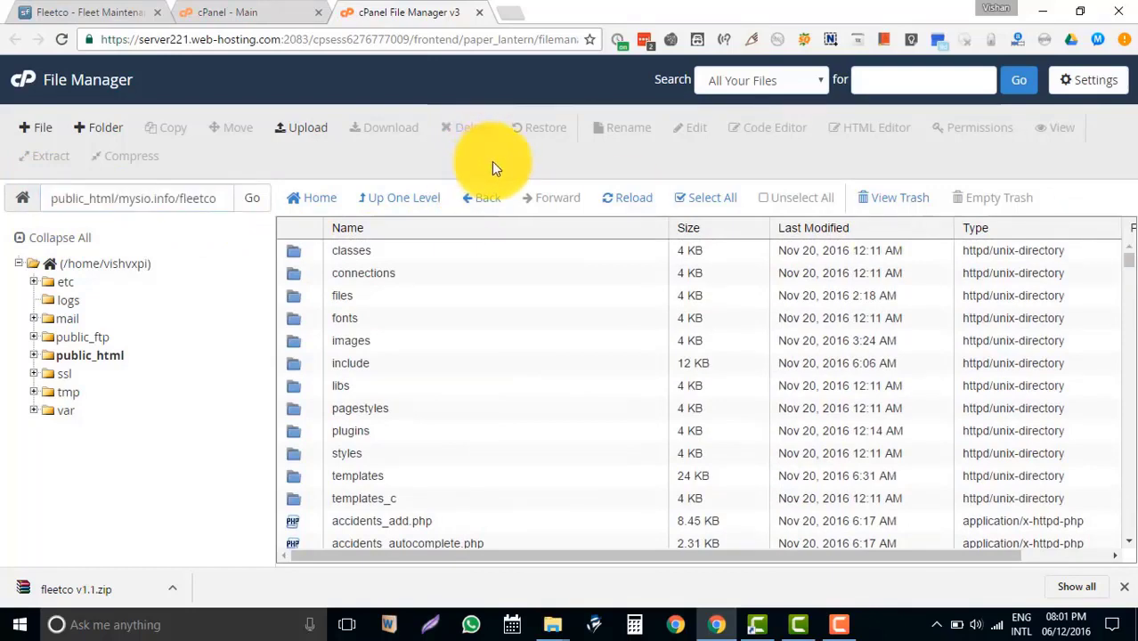
In the MySQL Database Wizard, create a database named with the fleet suffix.
left_click(278, 7)
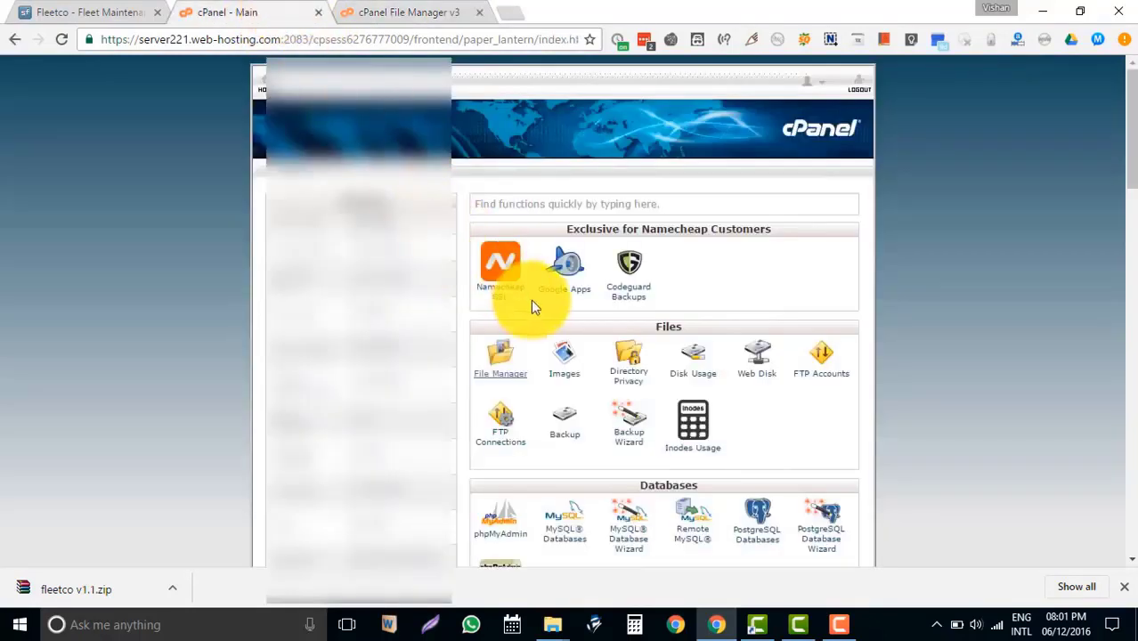
scroll(535, 303, "down", 4)
scroll(606, 353, "down", 4)
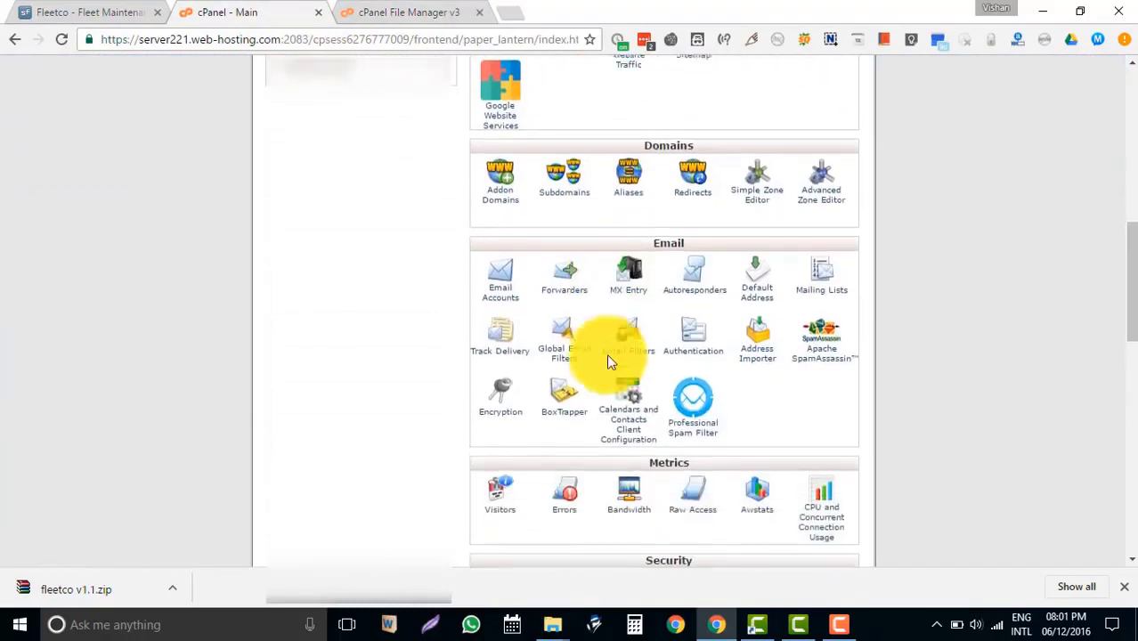
scroll(607, 353, "up", 5)
scroll(608, 361, "up", 1)
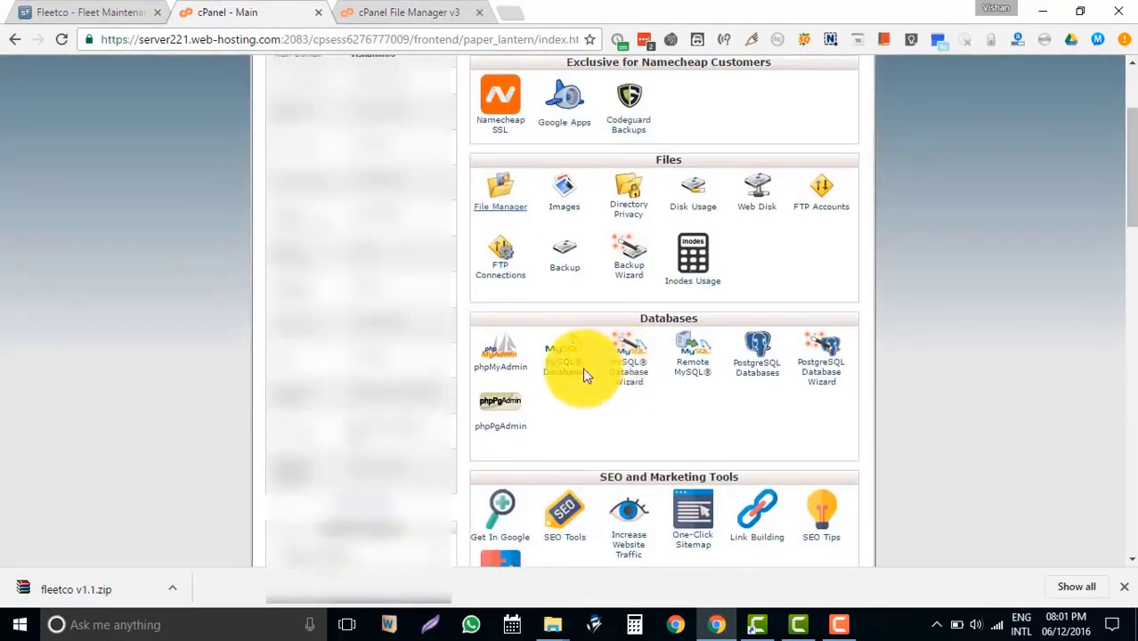
left_click(632, 386)
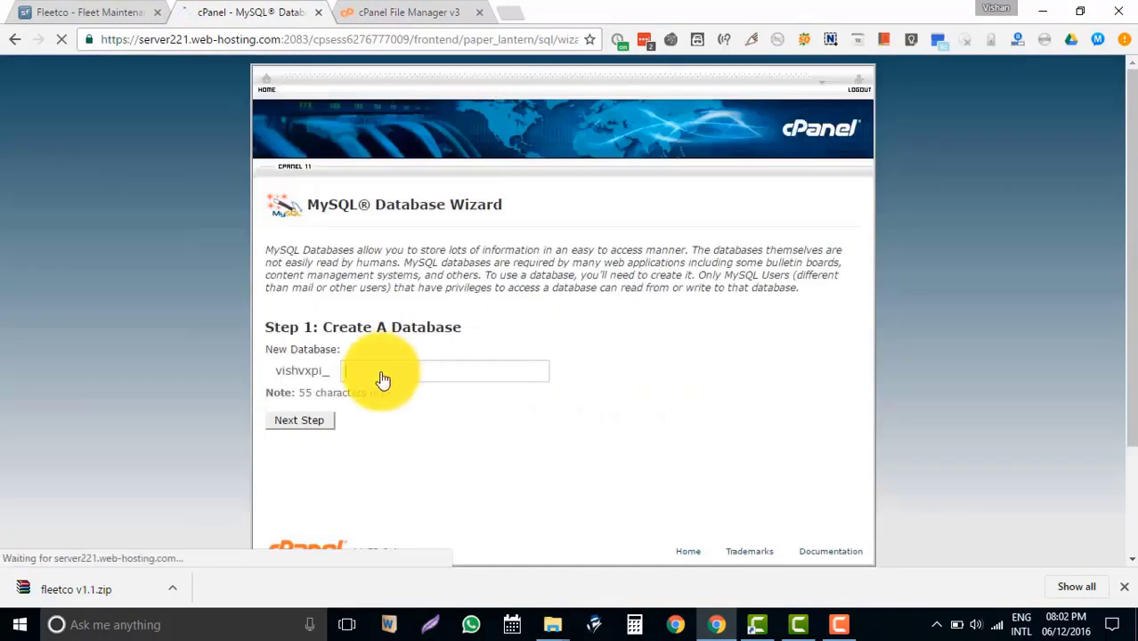
left_click(431, 368)
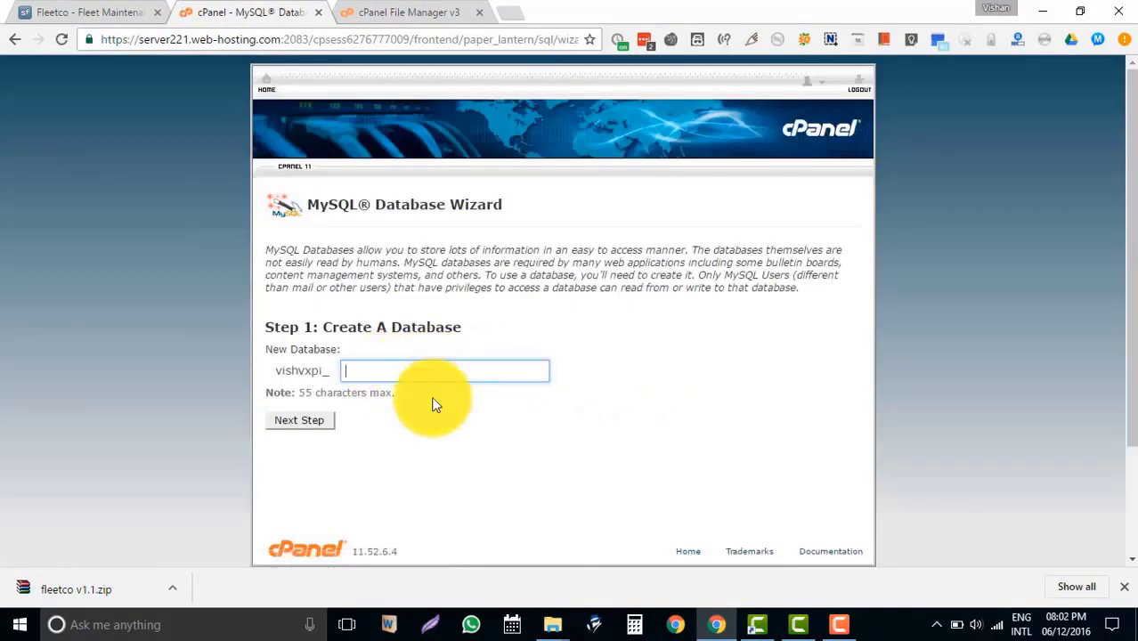
type("fleet")
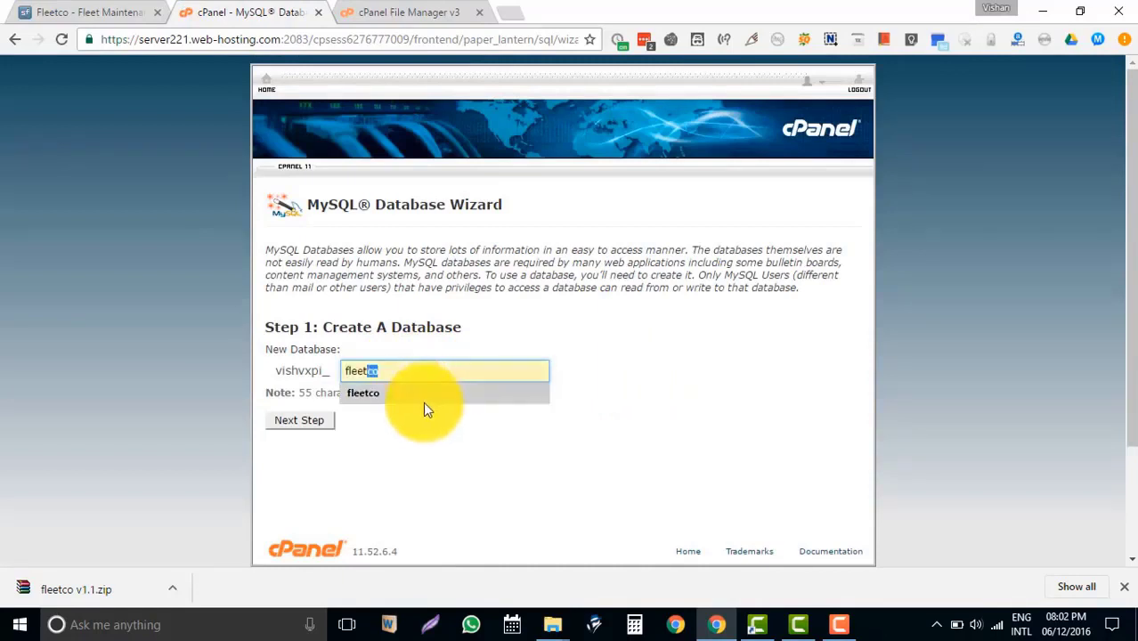
left_click(310, 427)
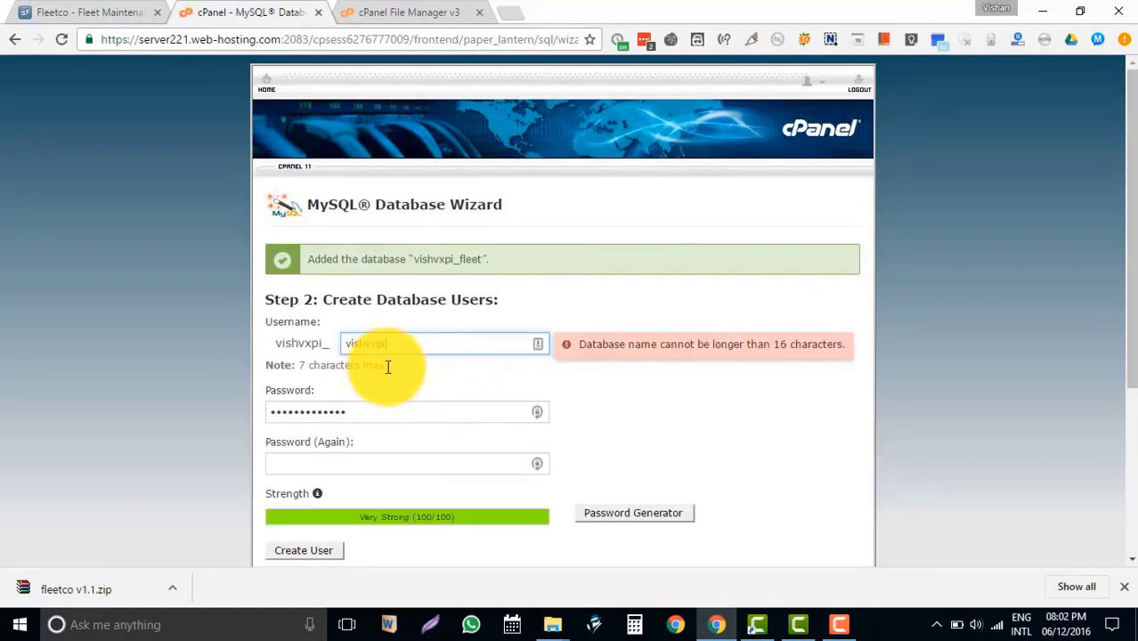
Replace the prefilled username with fleet and enter a new password.
left_click_drag(426, 343, 287, 345)
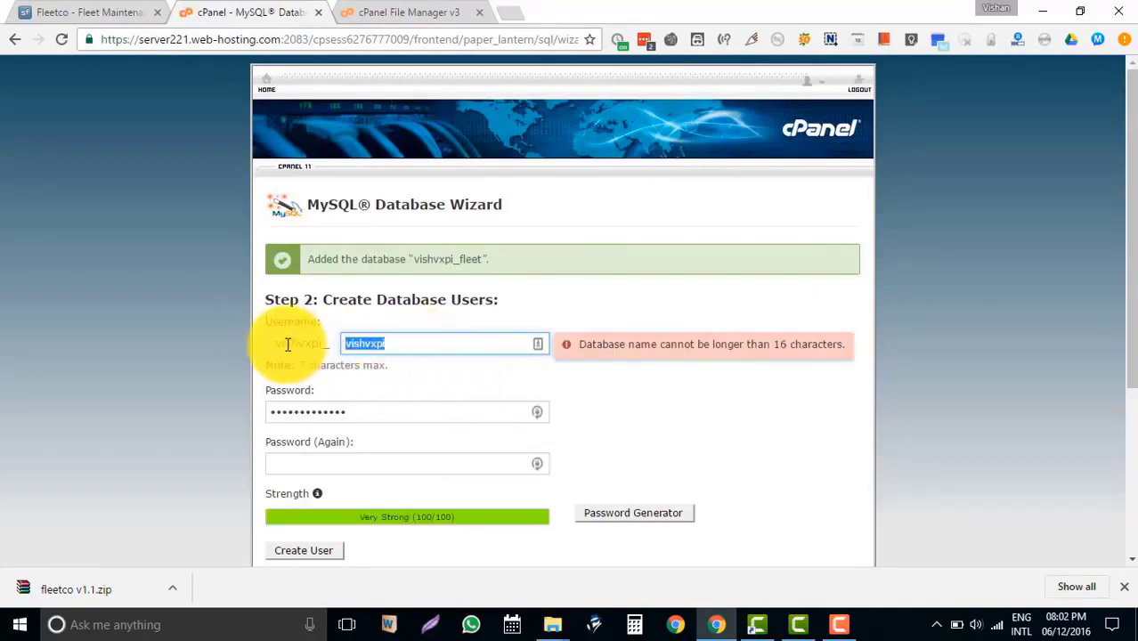
type("fleet")
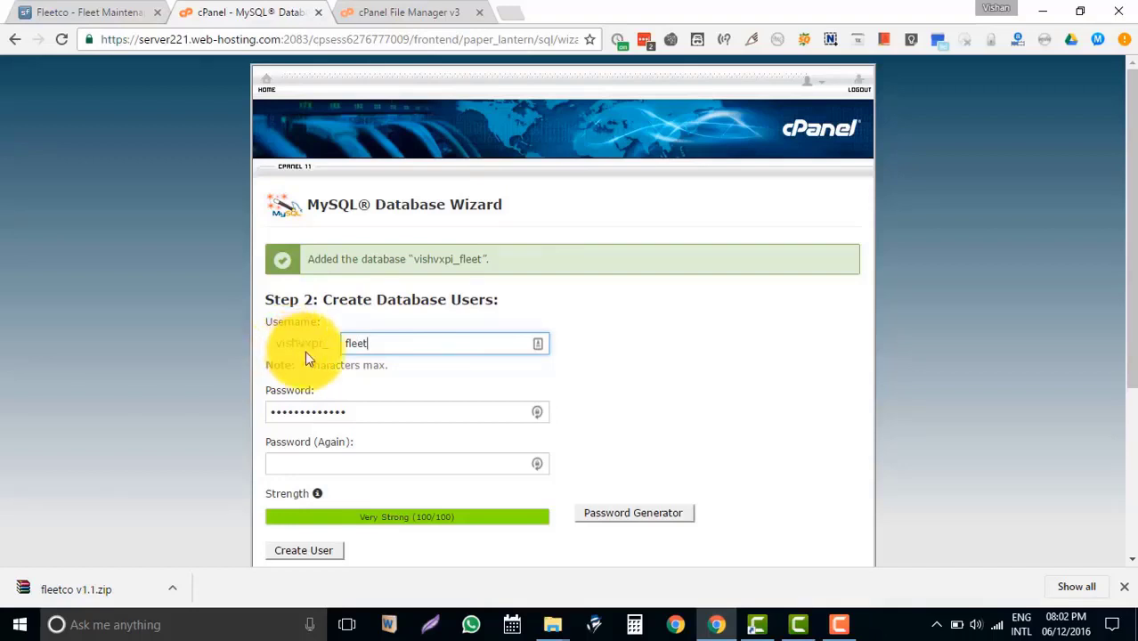
left_click_drag(391, 408, 172, 406)
type("••")
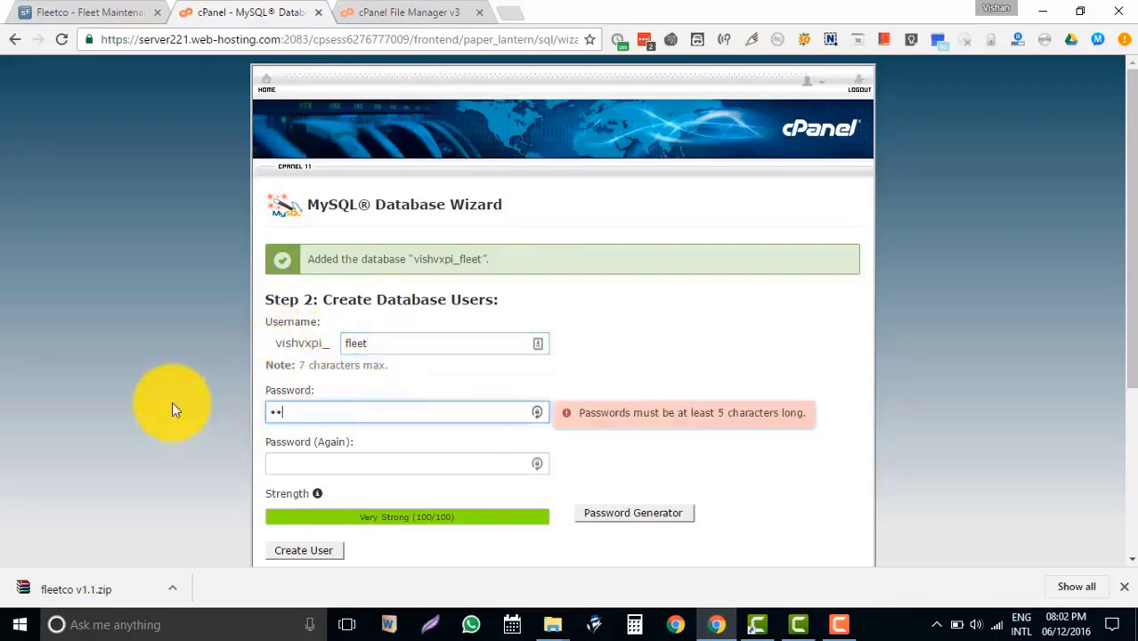
type("••••")
left_click(408, 467)
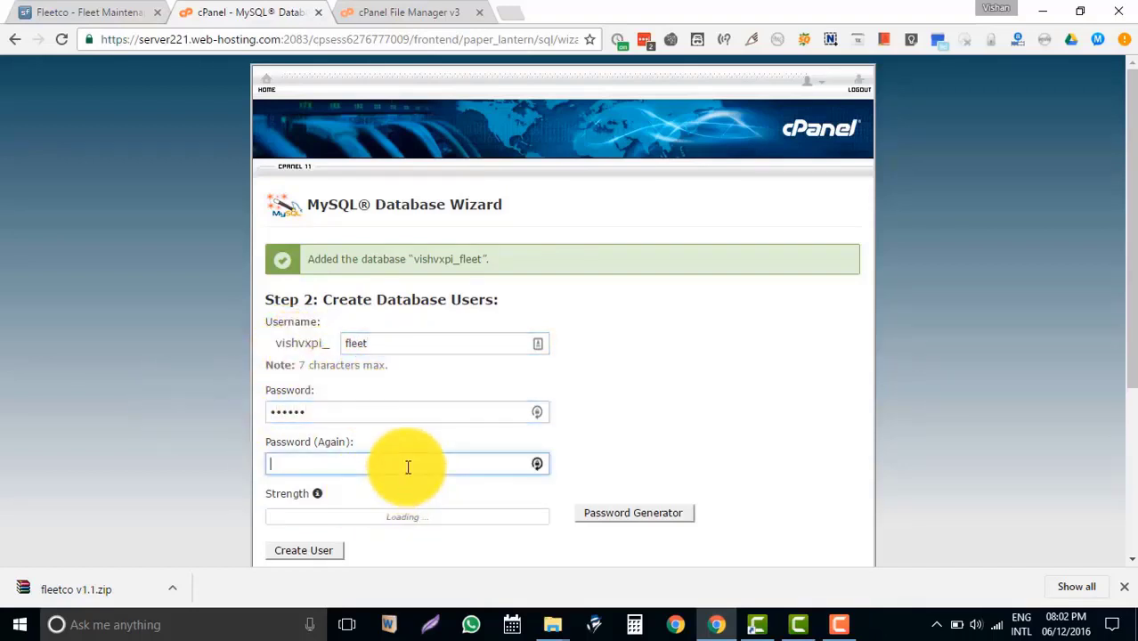
type("••••••")
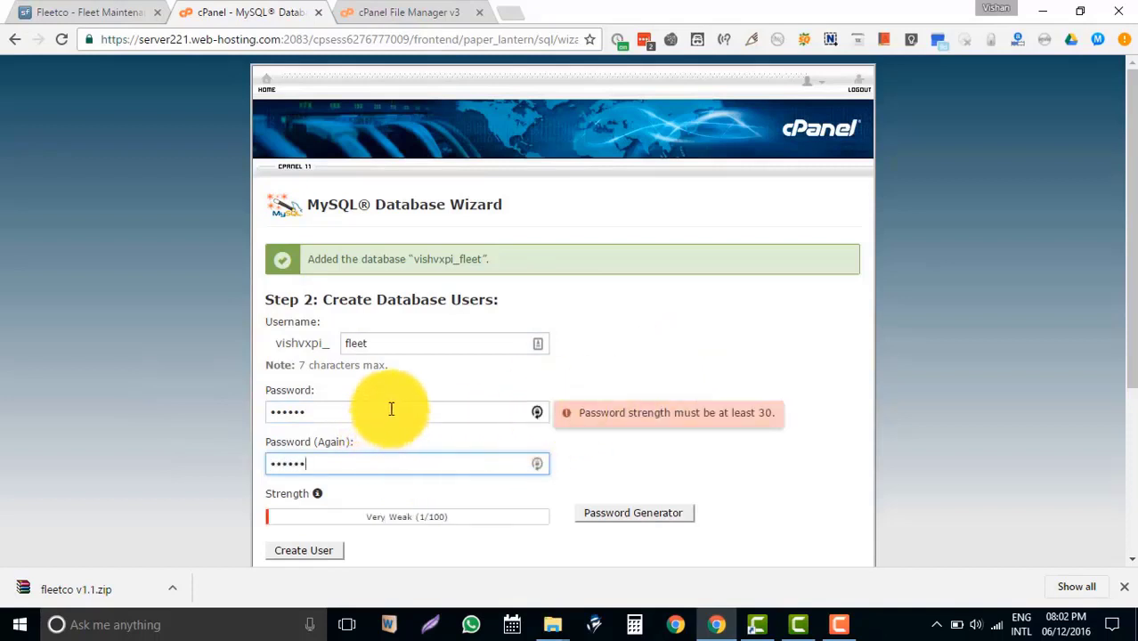
left_click_drag(391, 409, 224, 387)
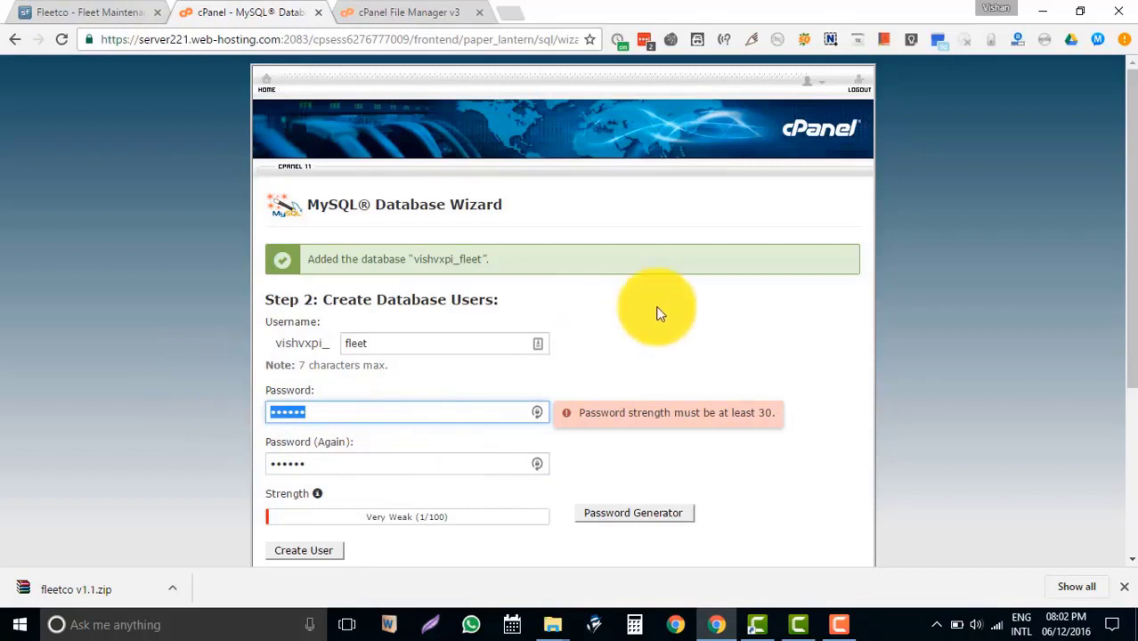
type("••••")
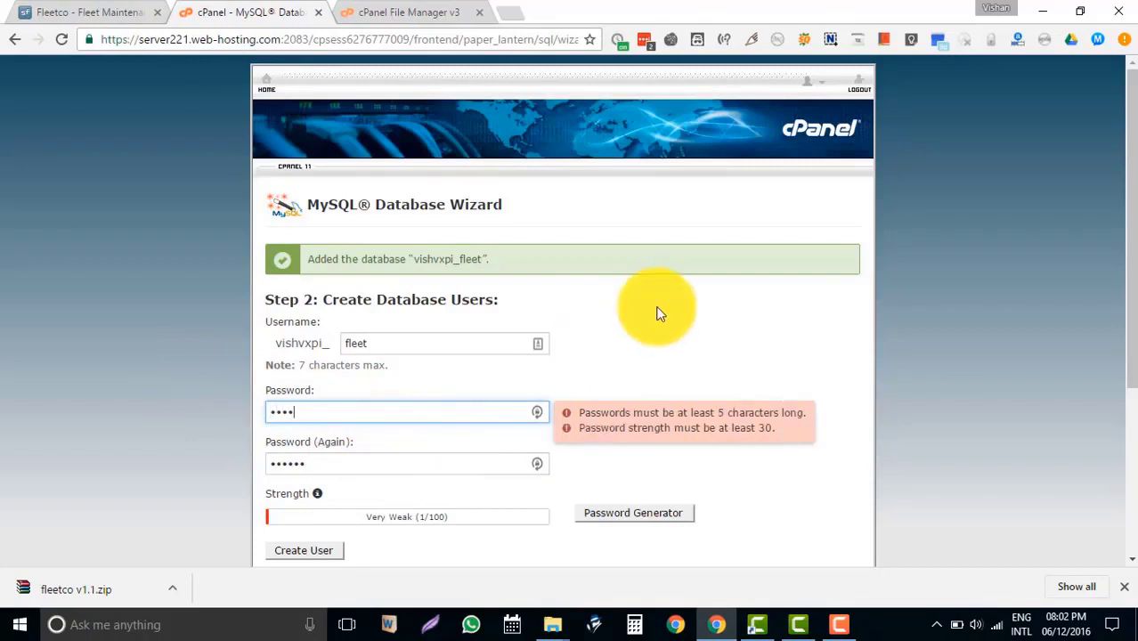
type("•")
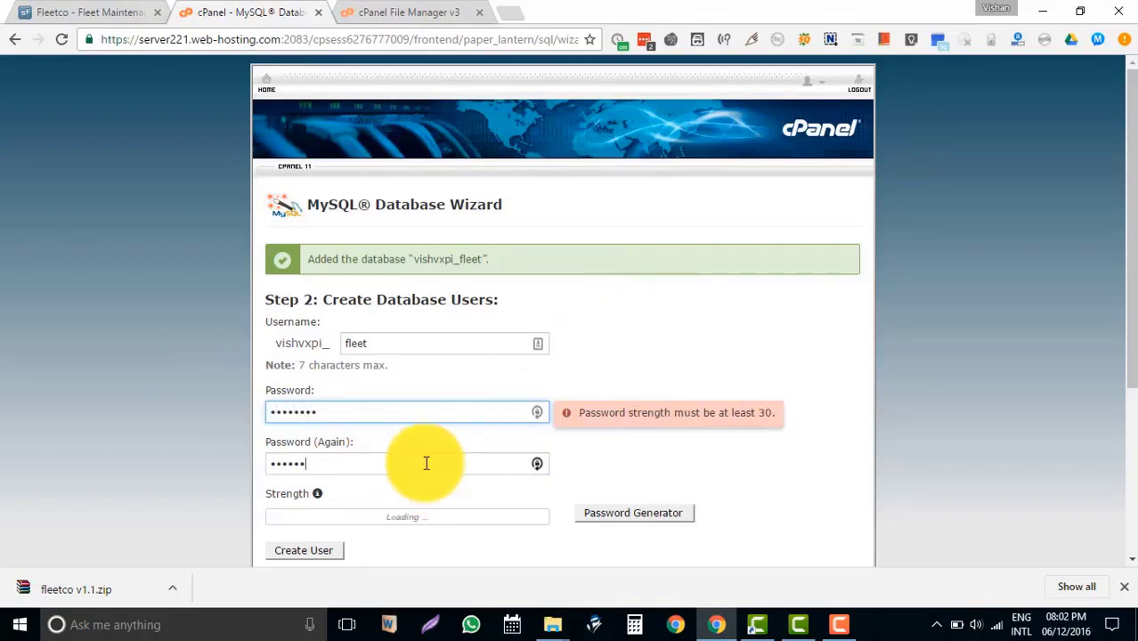
left_click(432, 461)
left_click(366, 404)
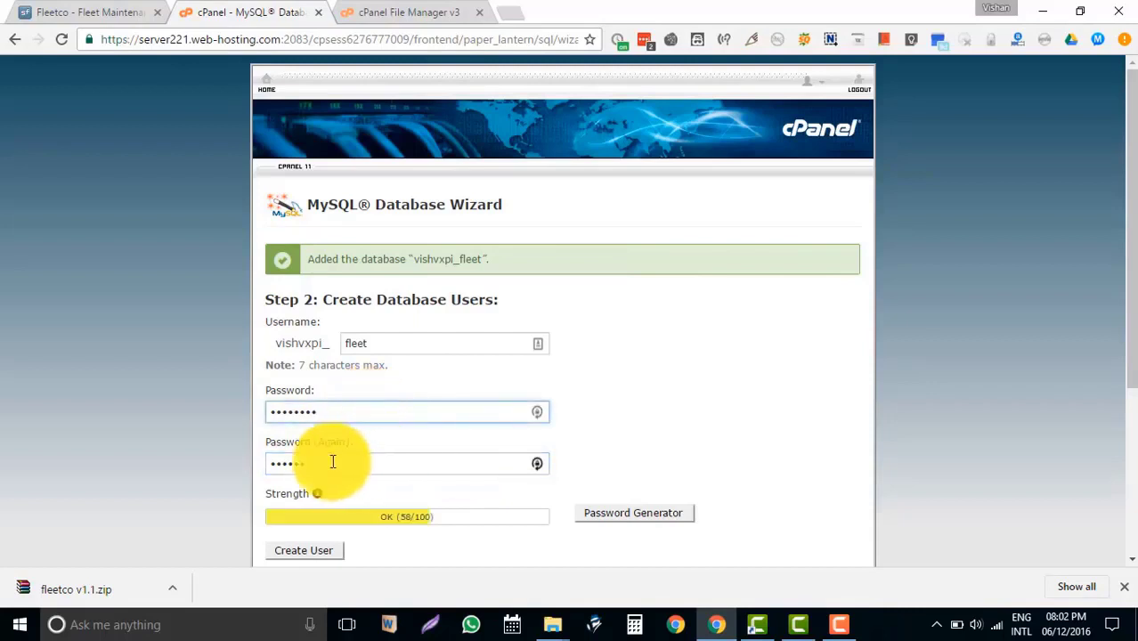
left_click_drag(331, 460, 211, 459)
type("••••••••")
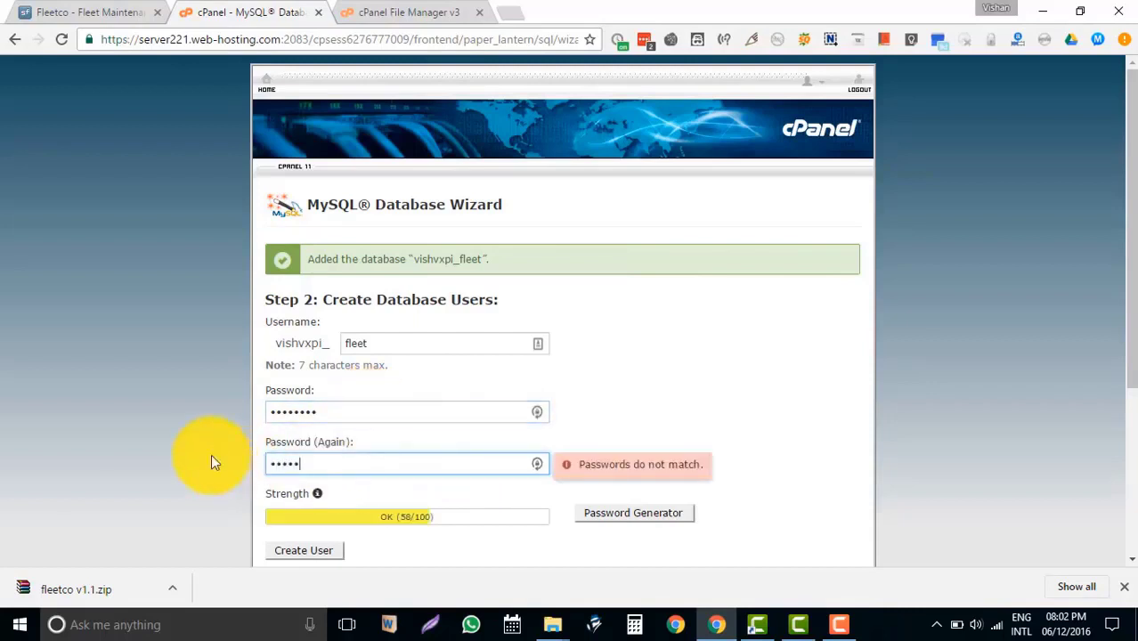
scroll(357, 410, "down", 1)
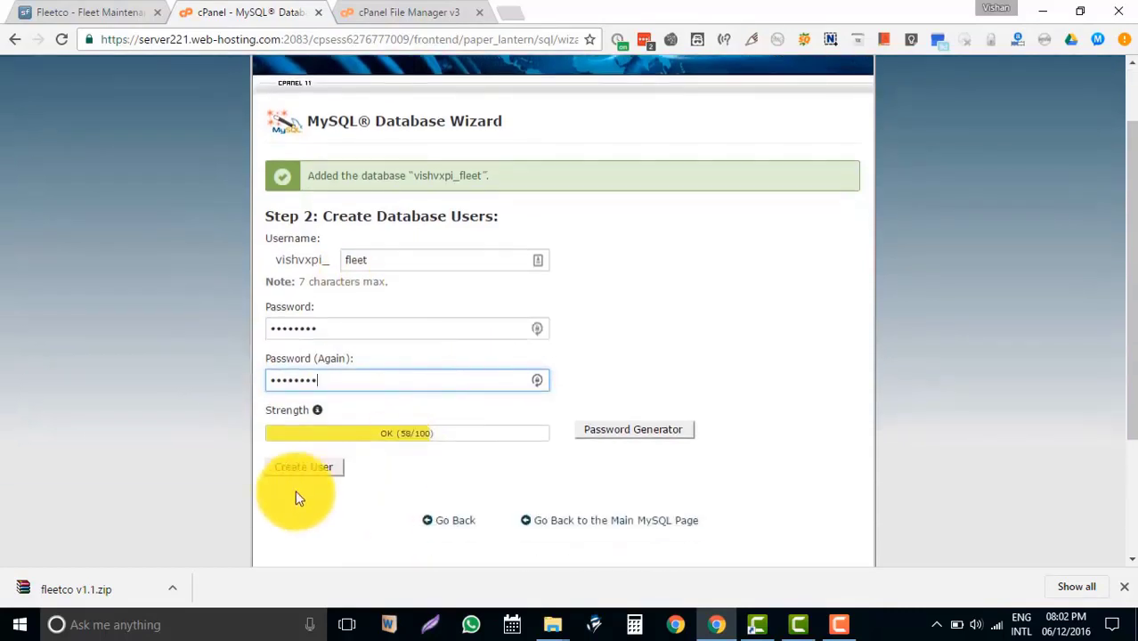
left_click(308, 468)
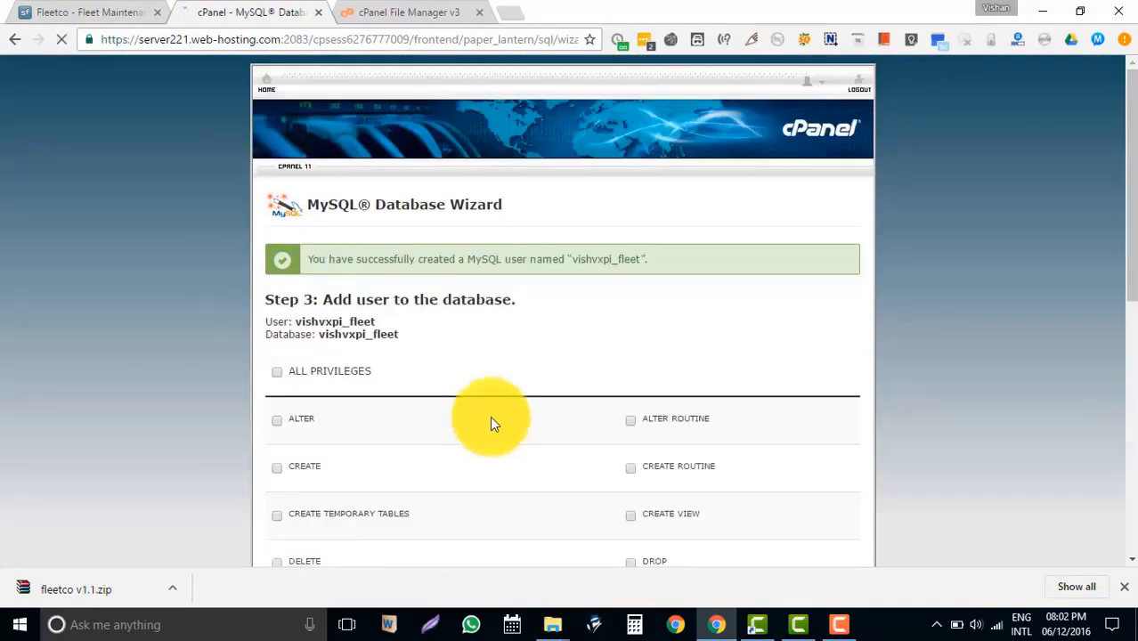
Dismiss the password-save notice and grant vishvxpi_fleet ALL PRIVILEGES on the vishvxpi_fleet database.
scroll(570, 254, "down", 2)
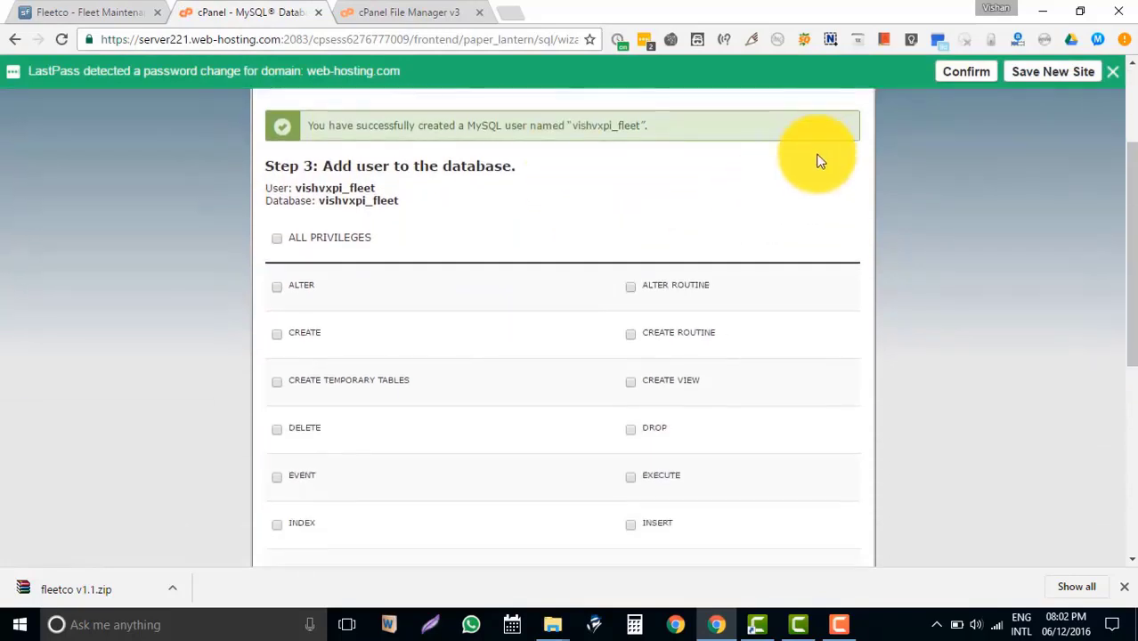
left_click(1117, 79)
scroll(926, 245, "down", 4)
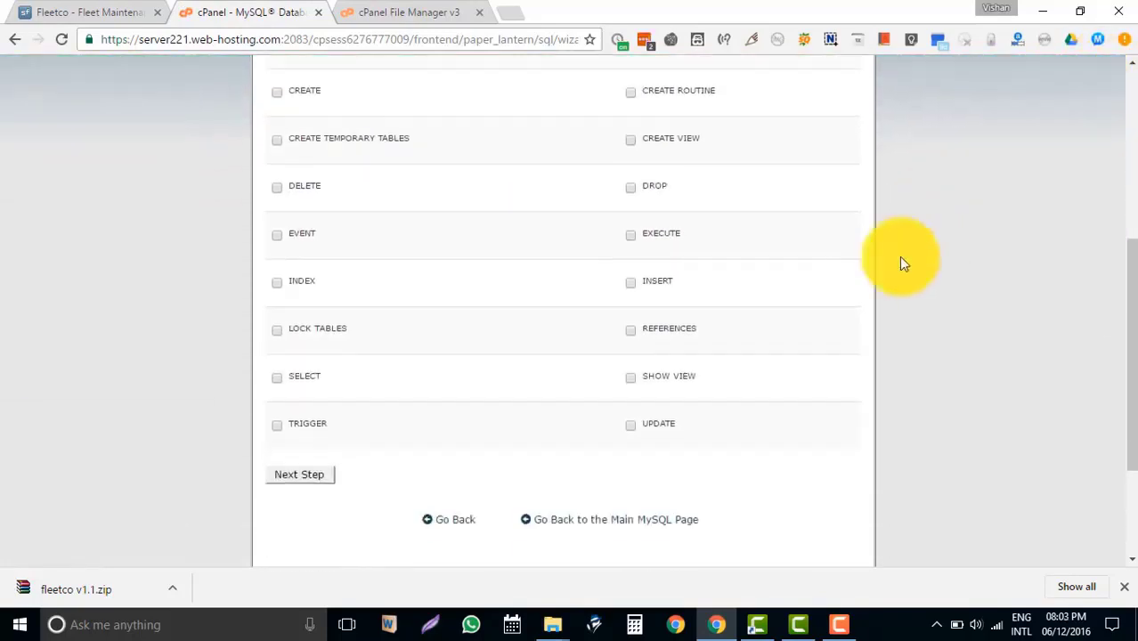
scroll(502, 345, "up", 6)
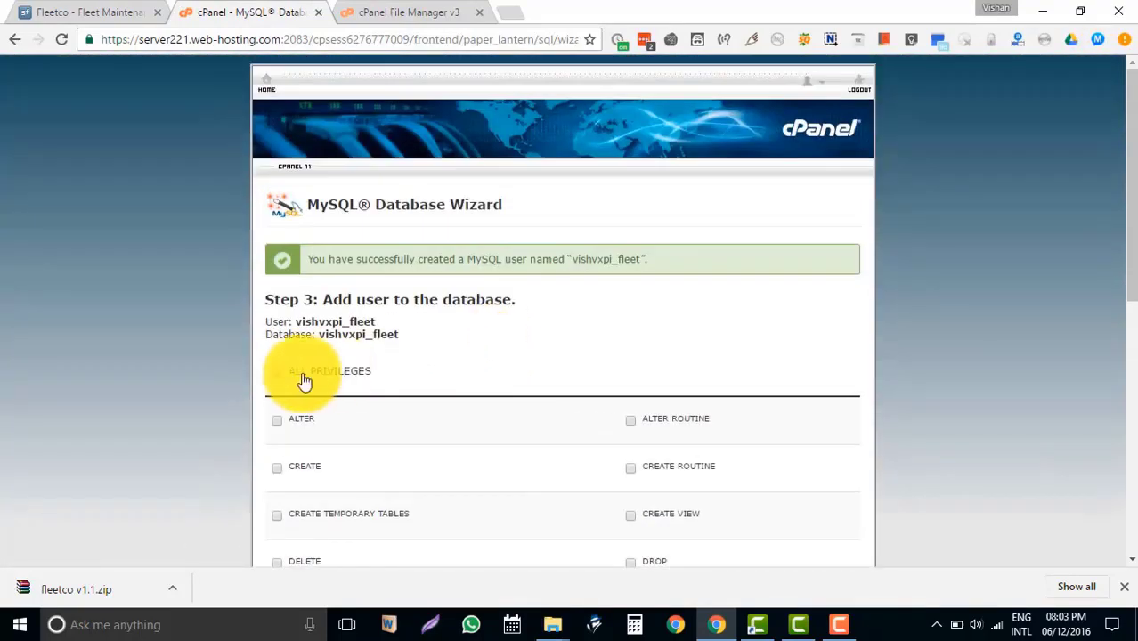
left_click(276, 372)
scroll(535, 334, "down", 6)
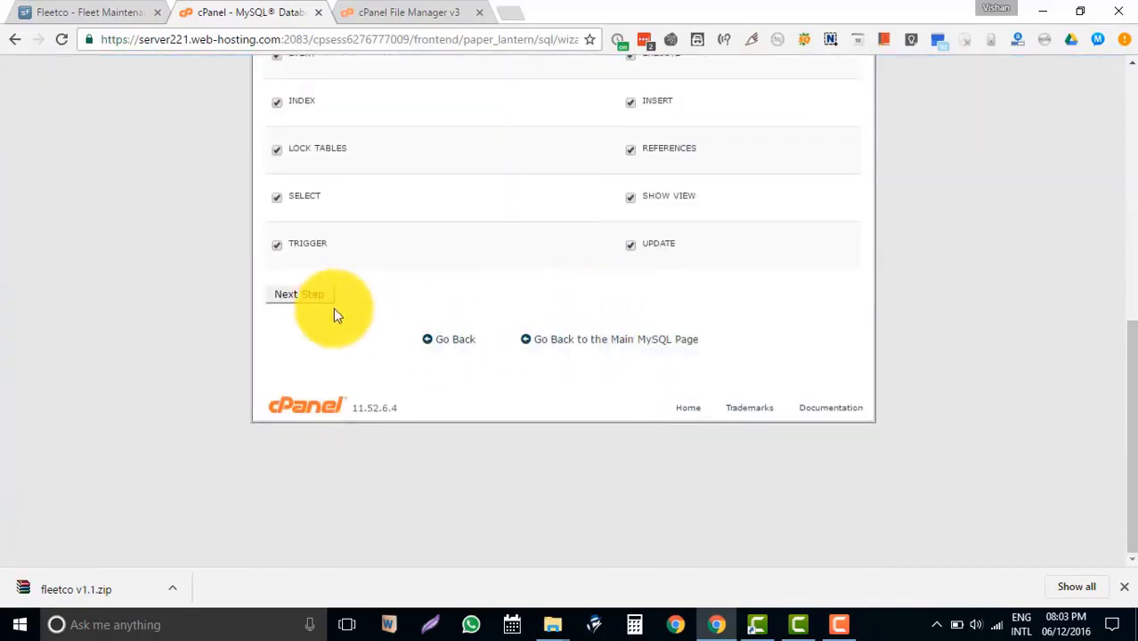
left_click(303, 295)
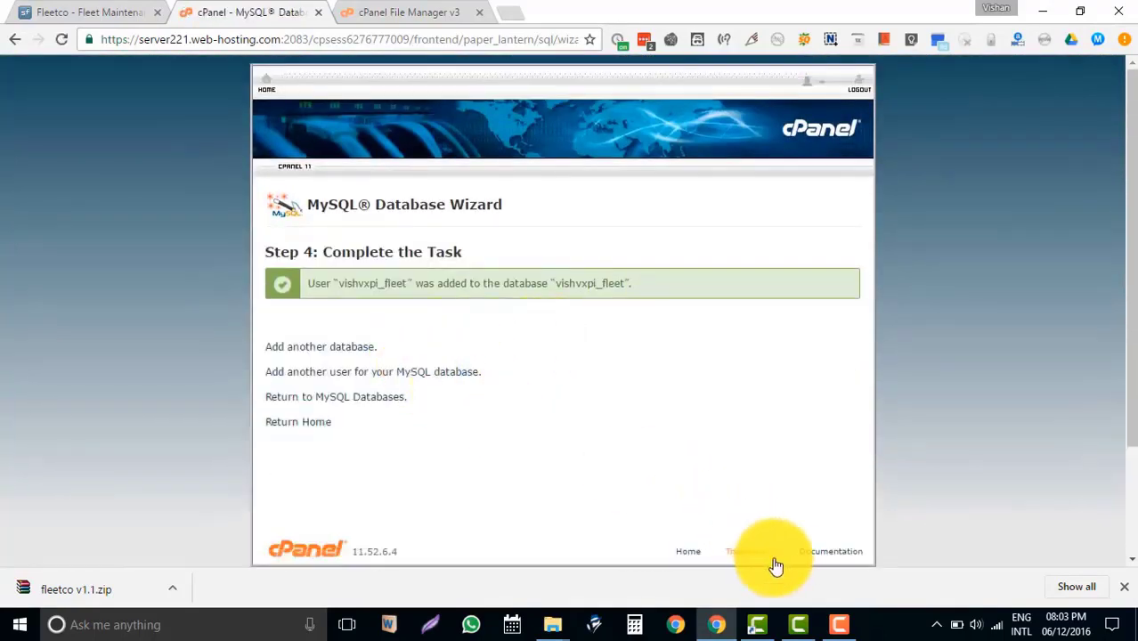
Check the user-added confirmation and go back to the cPanel home page.
left_click_drag(311, 283, 668, 295)
left_click(603, 366)
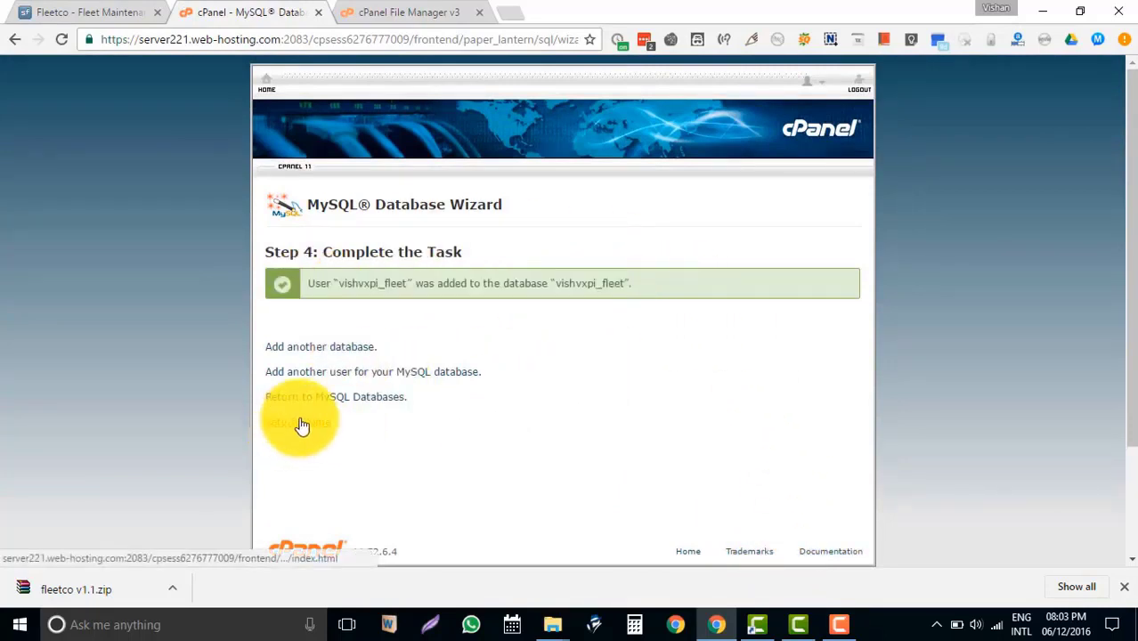
left_click(304, 424)
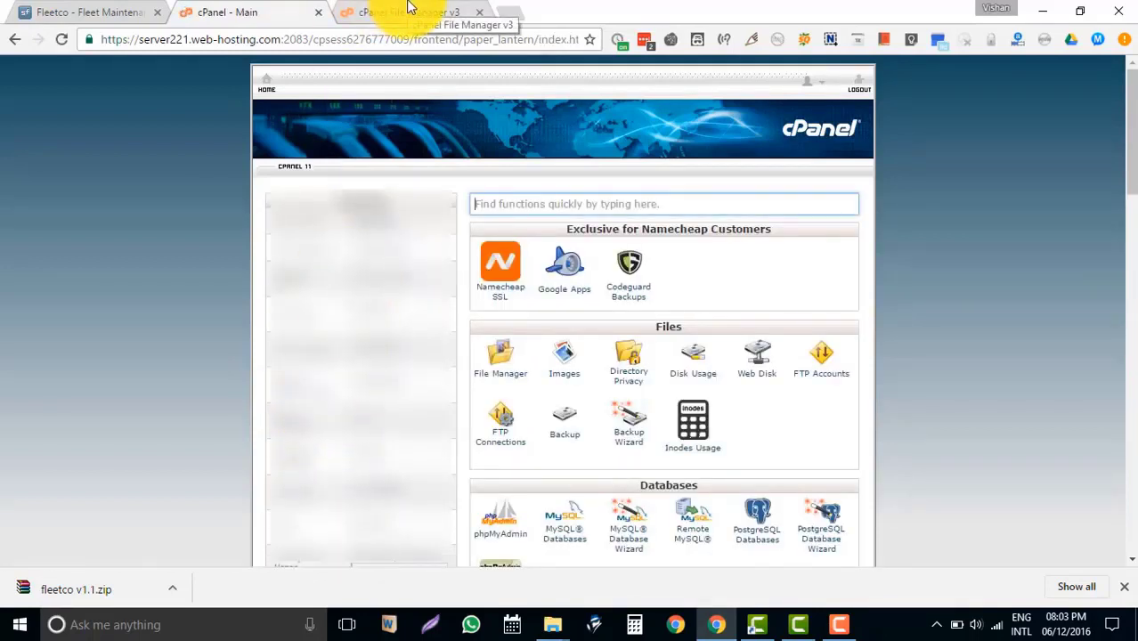
Back in File Manager, open the fleetco site's connections folder.
left_click(410, 11)
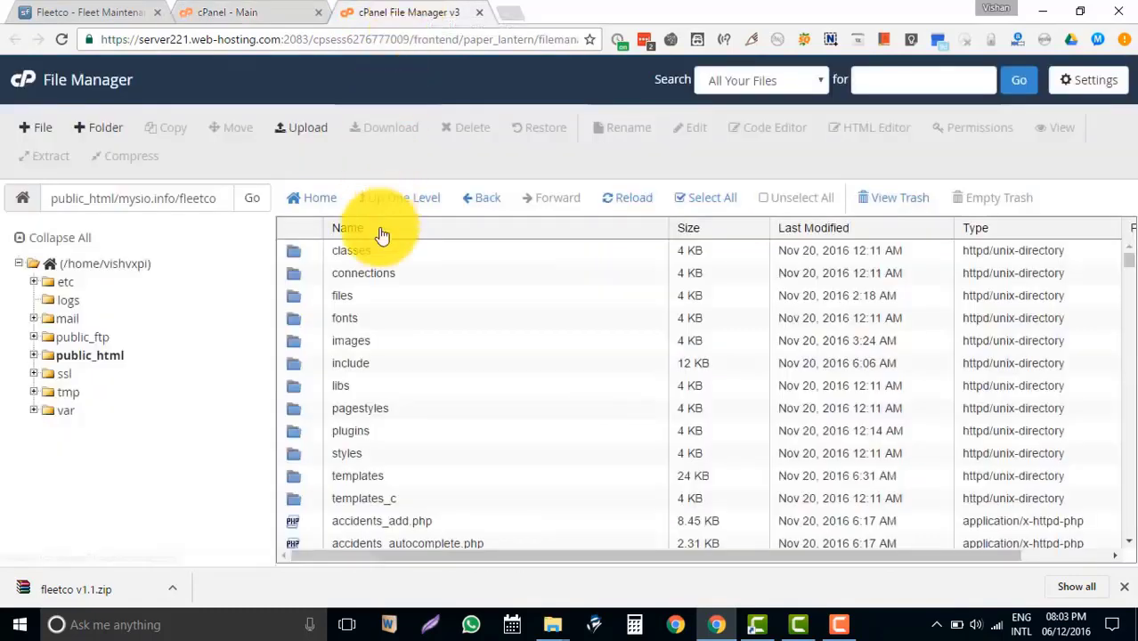
double_click(299, 279)
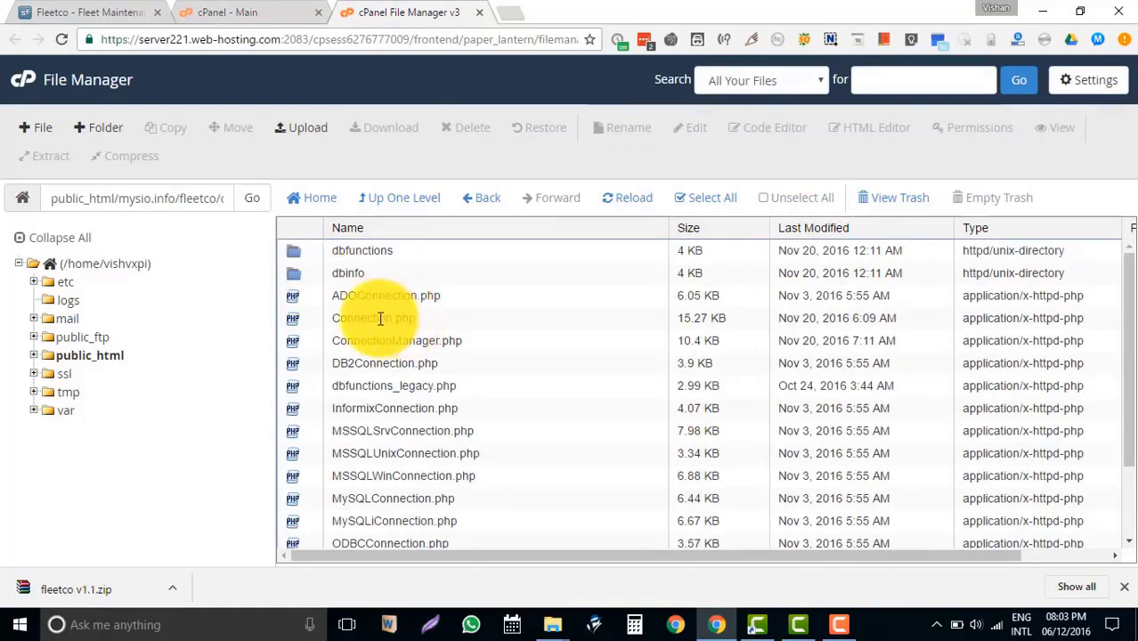
Open ConnectionManager.php in the code editor with utf-8 encoding.
right_click(295, 340)
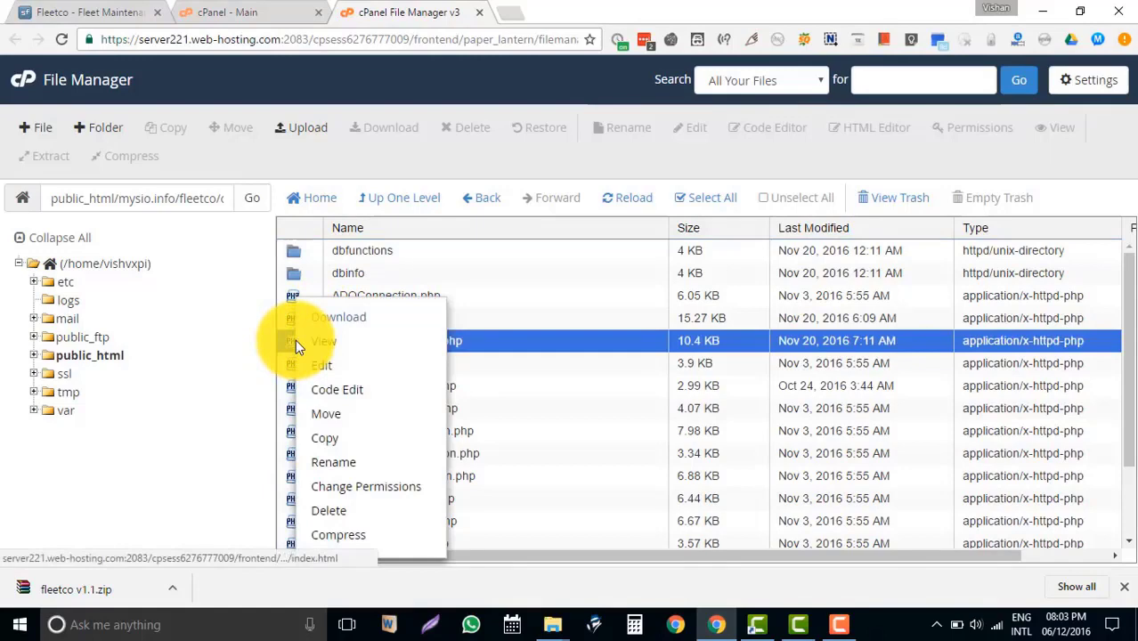
left_click(342, 387)
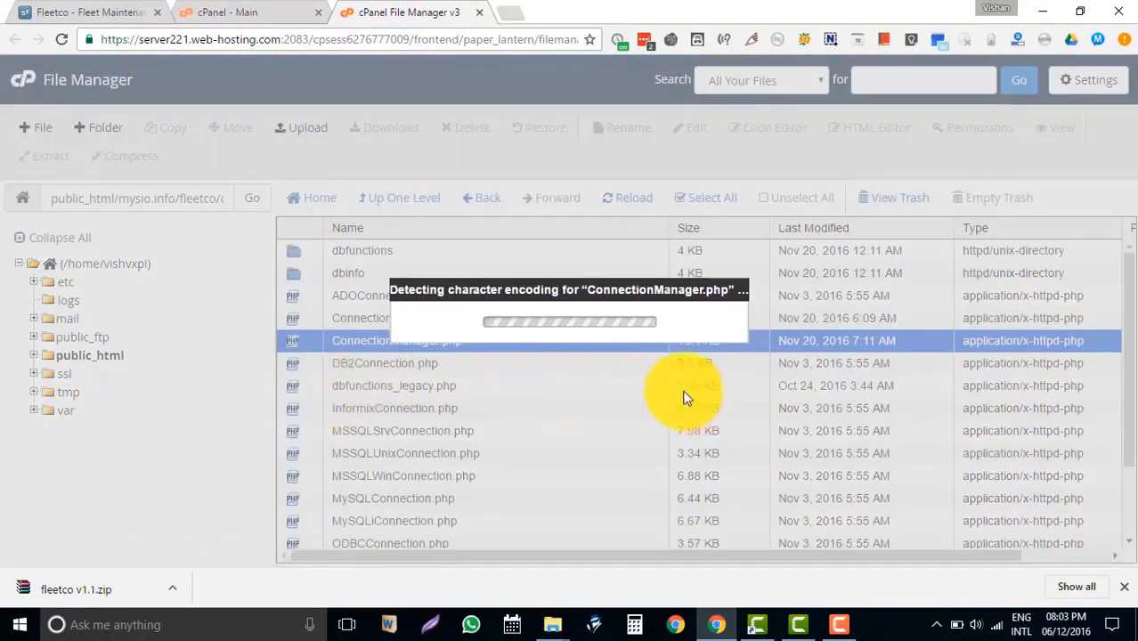
scroll(677, 364, "down", 2)
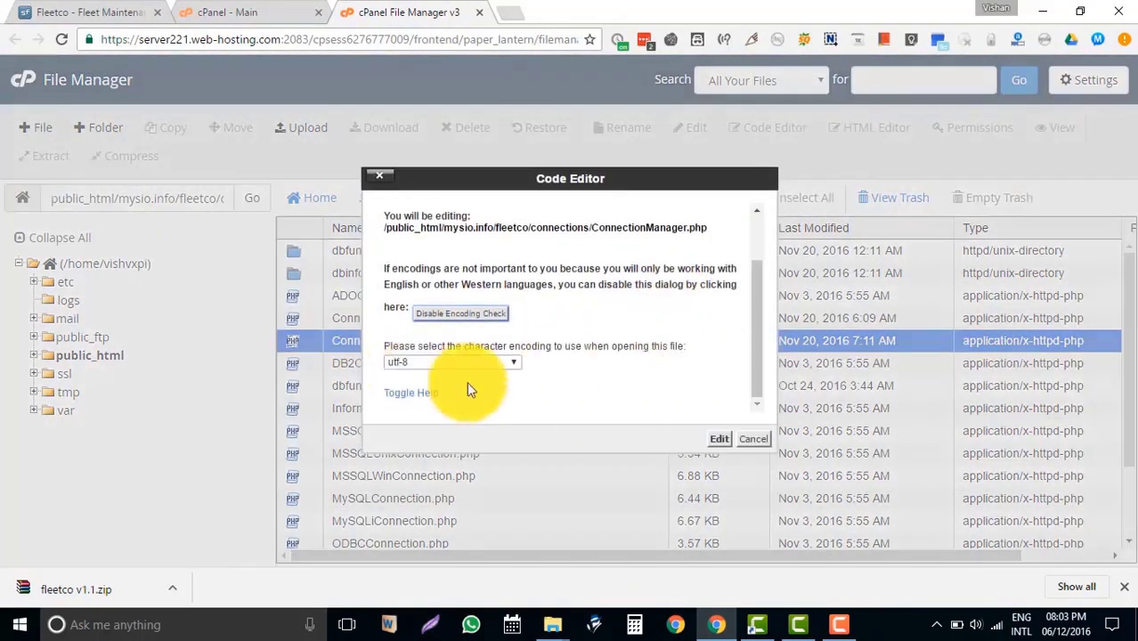
left_click(719, 440)
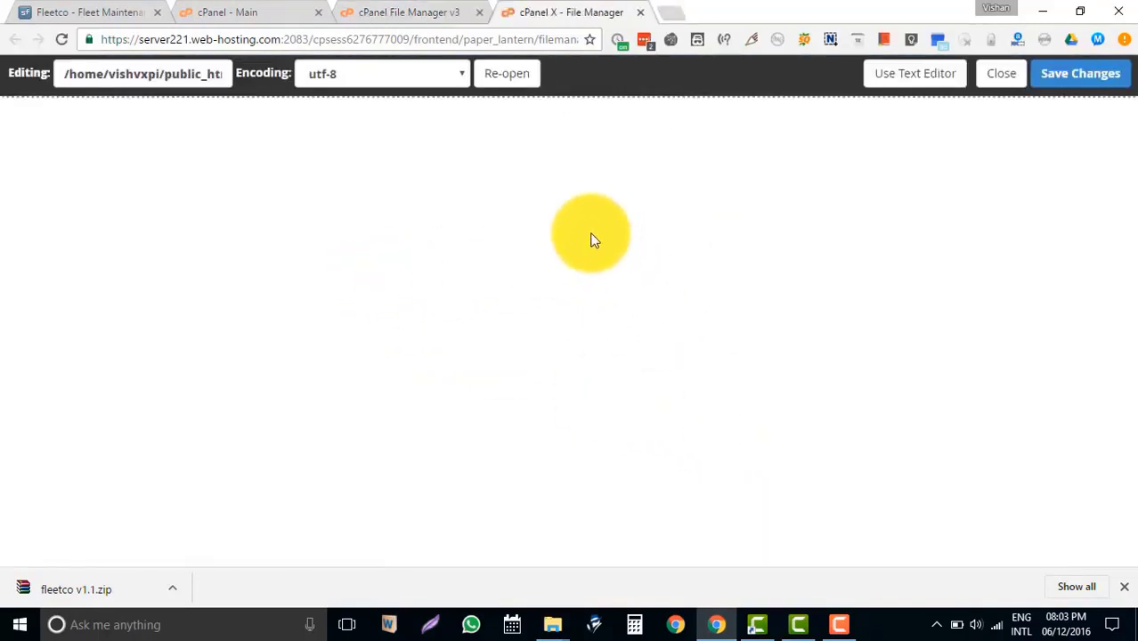
scroll(593, 233, "down", 3)
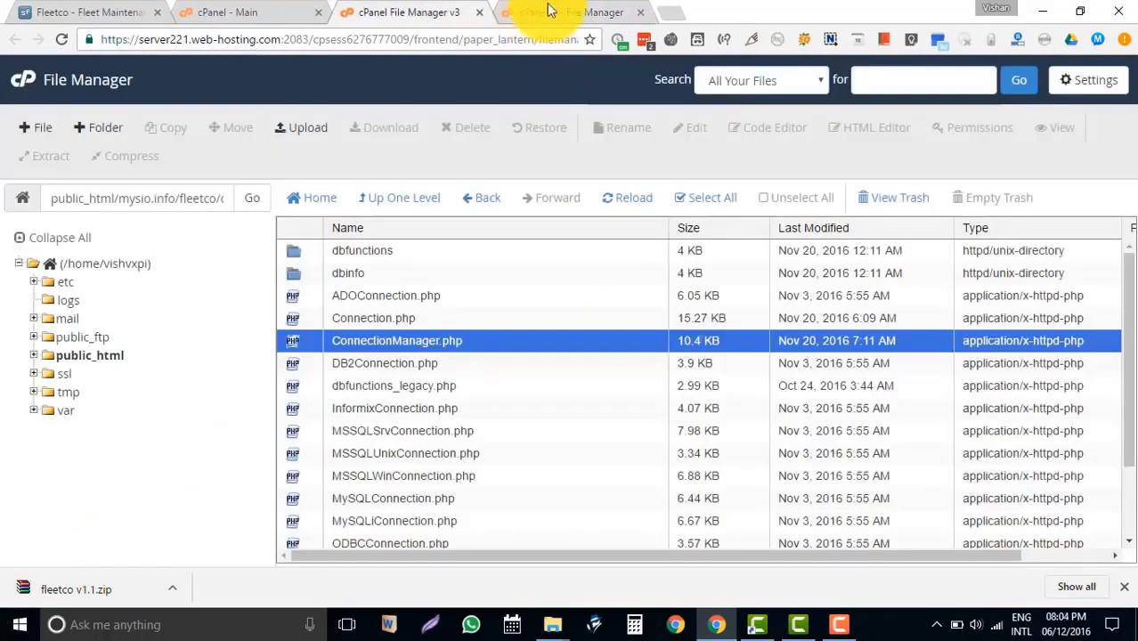
Enter the database user's password on line 256 and replace the port placeholder on line 257.
left_click(560, 7)
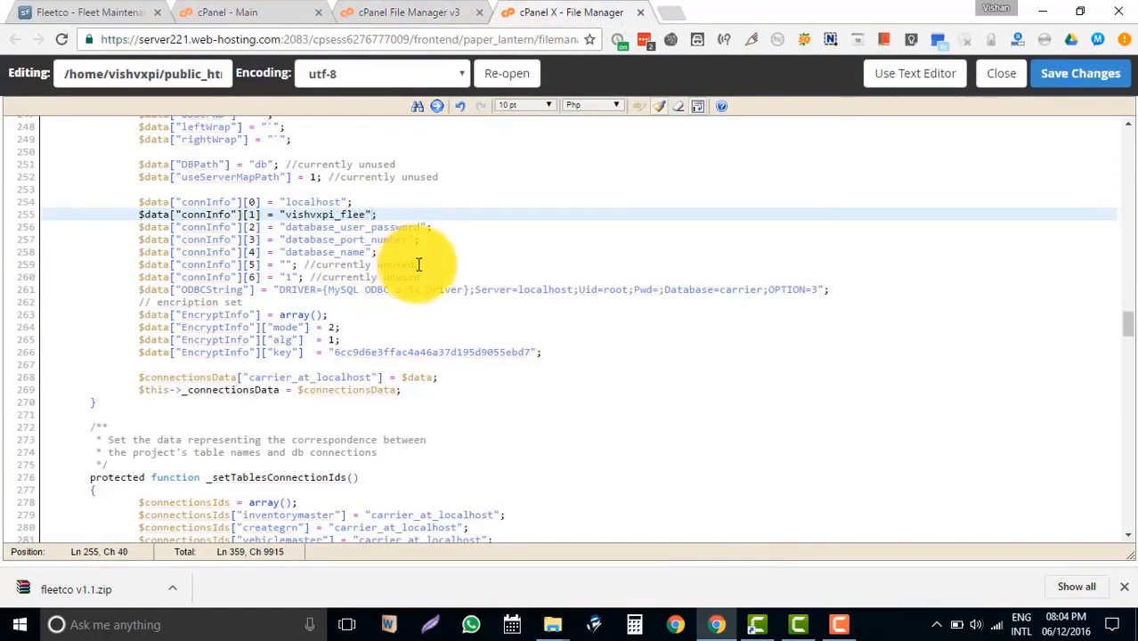
type("t")
left_click_drag(287, 225, 420, 227)
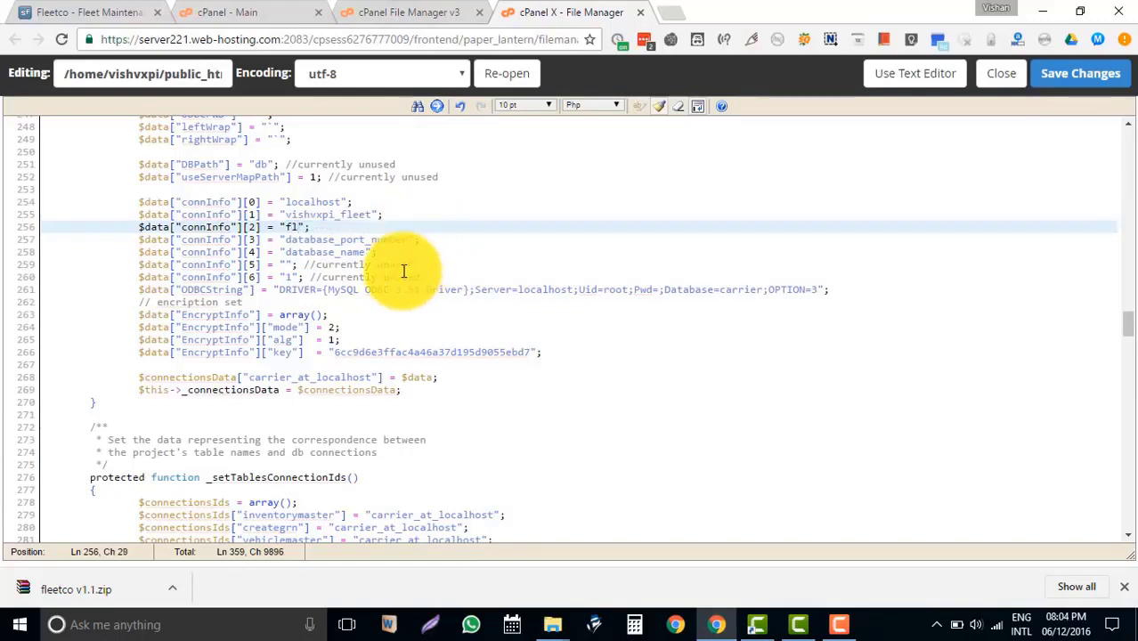
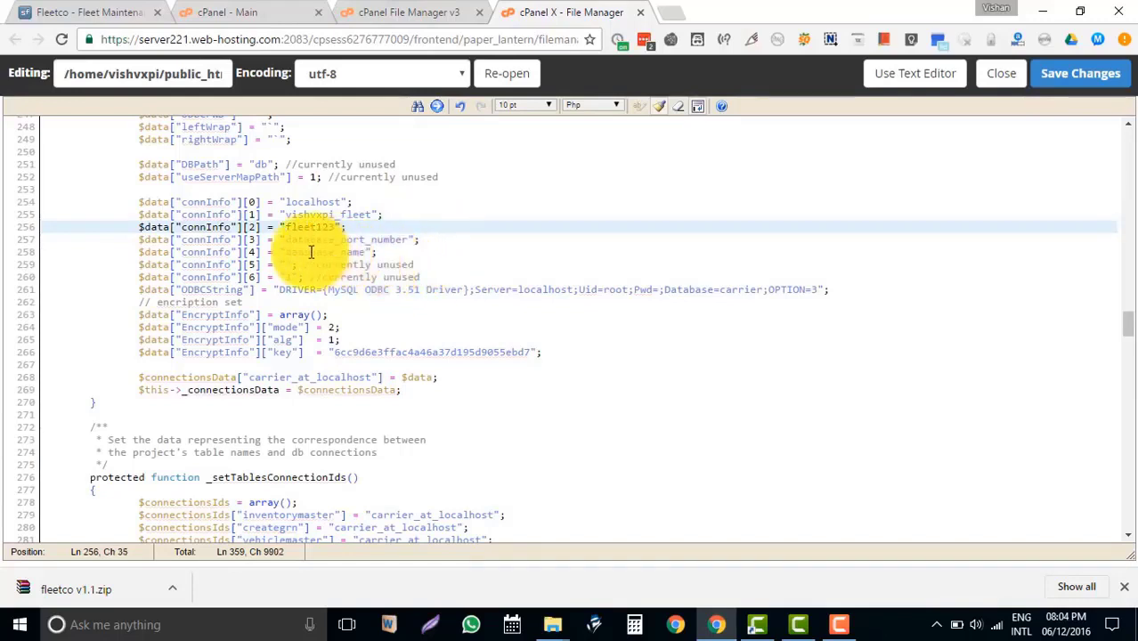
left_click(296, 242)
left_click_drag(297, 241, 414, 242)
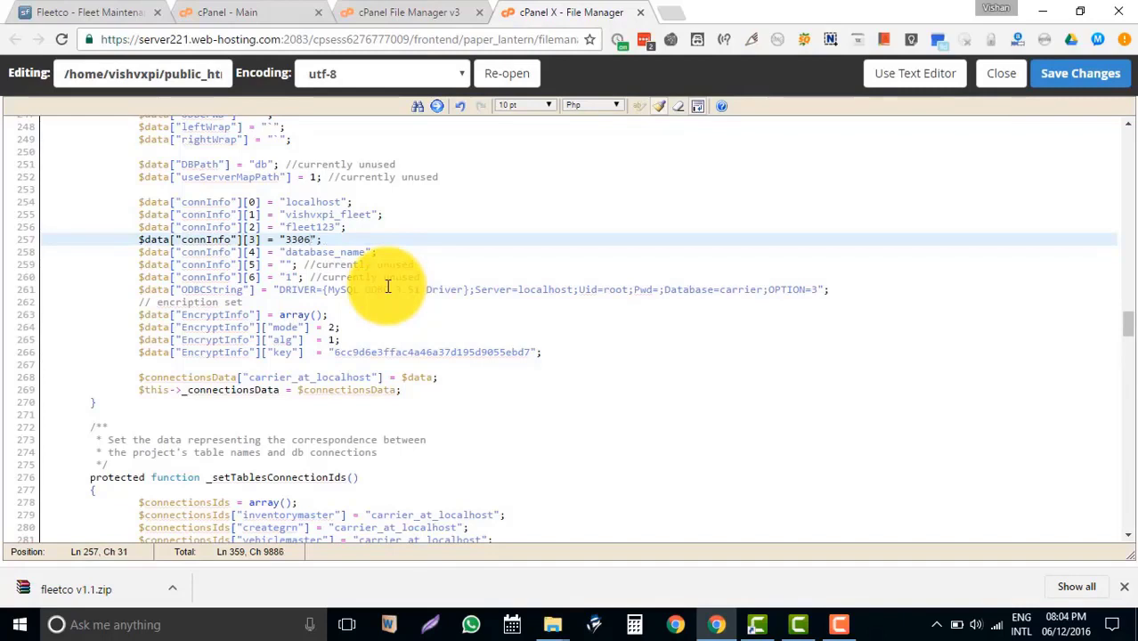
Copy the database user value over database_name on line 258 and save ConnectionManager.php.
left_click(371, 214)
left_click_drag(371, 213, 284, 214)
key("ctrl+c")
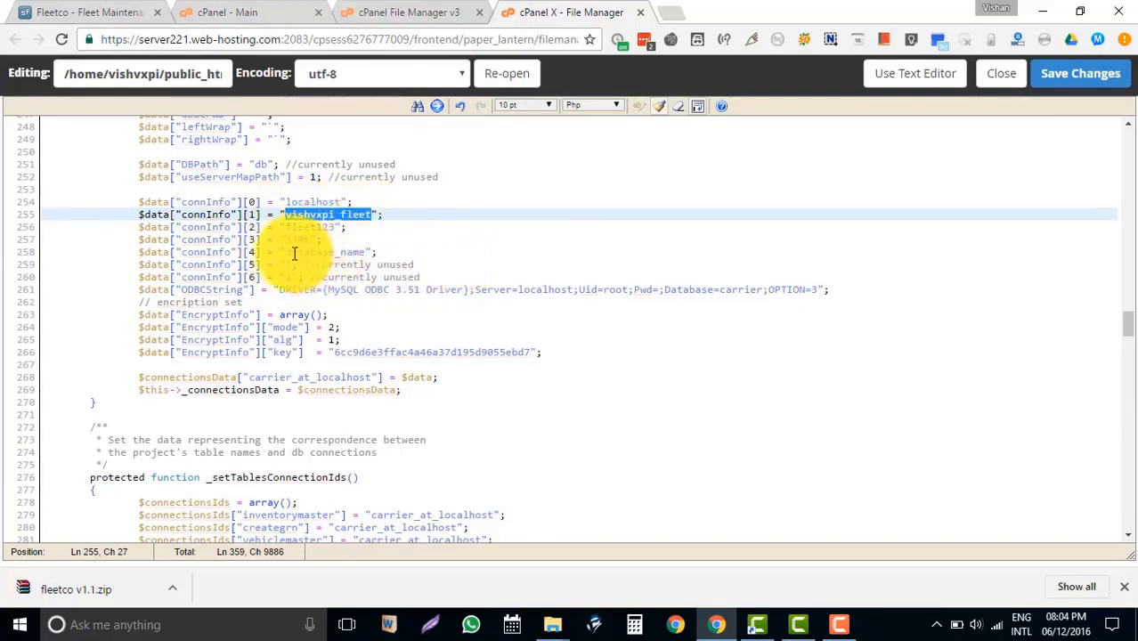
left_click_drag(285, 254, 367, 253)
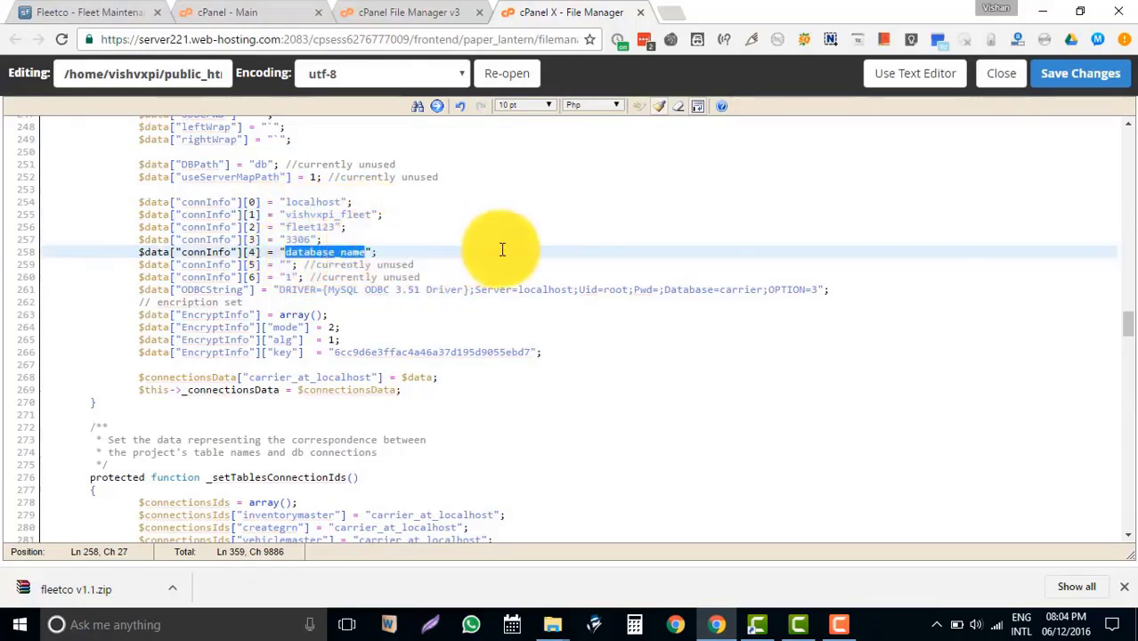
key("ctrl+v")
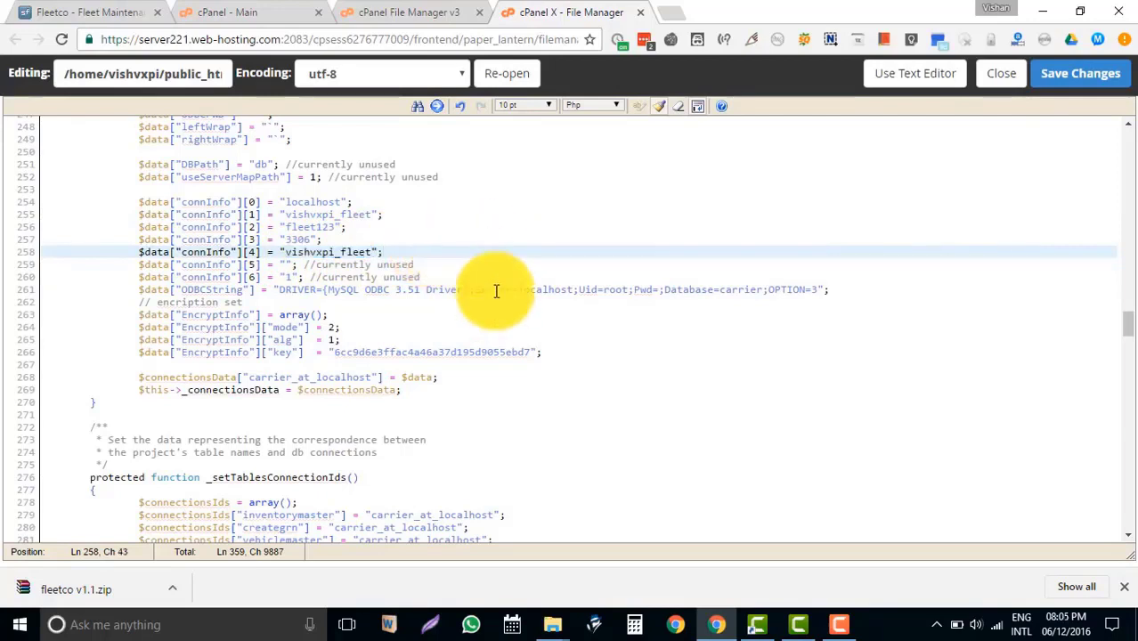
left_click(490, 215)
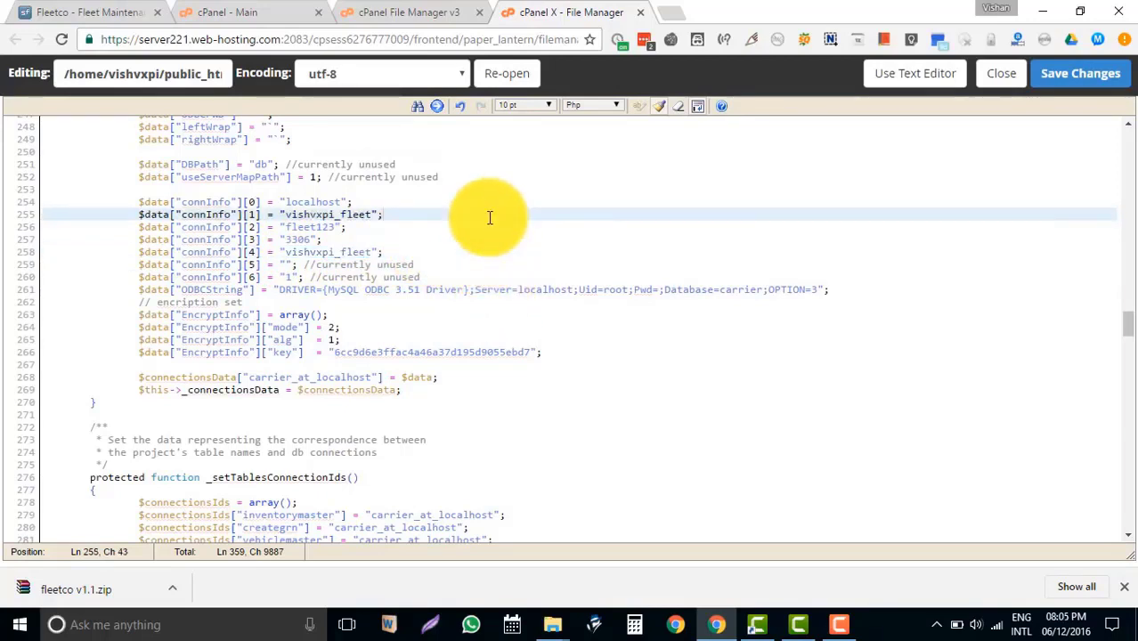
left_click(1089, 77)
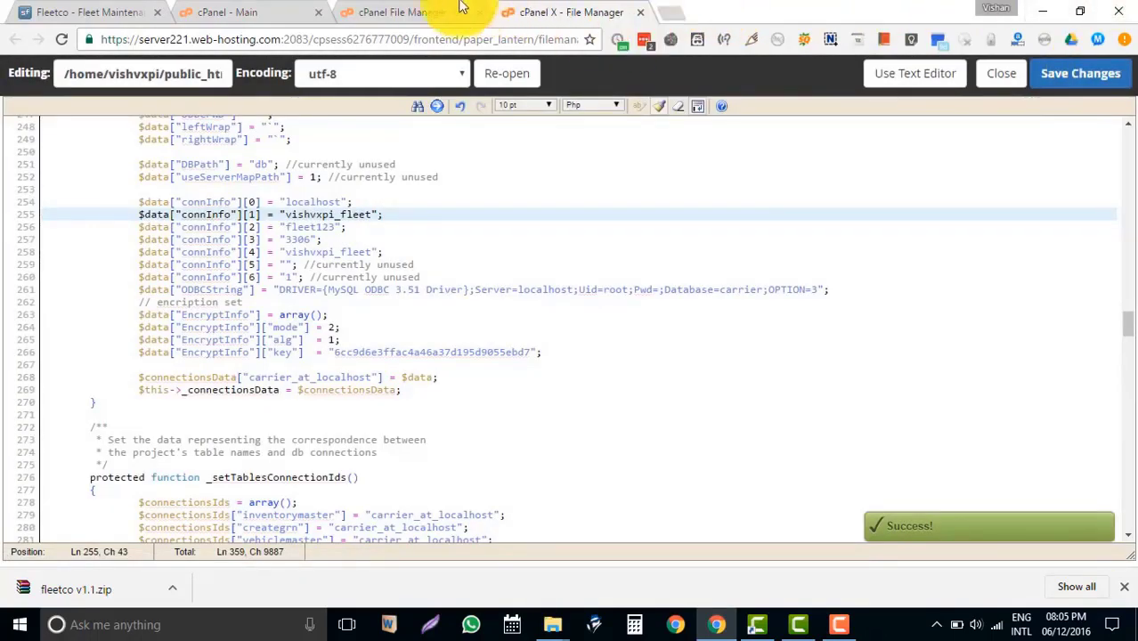
Close the code editor and launch phpMyAdmin from the Databases section of cPanel.
left_click(1002, 75)
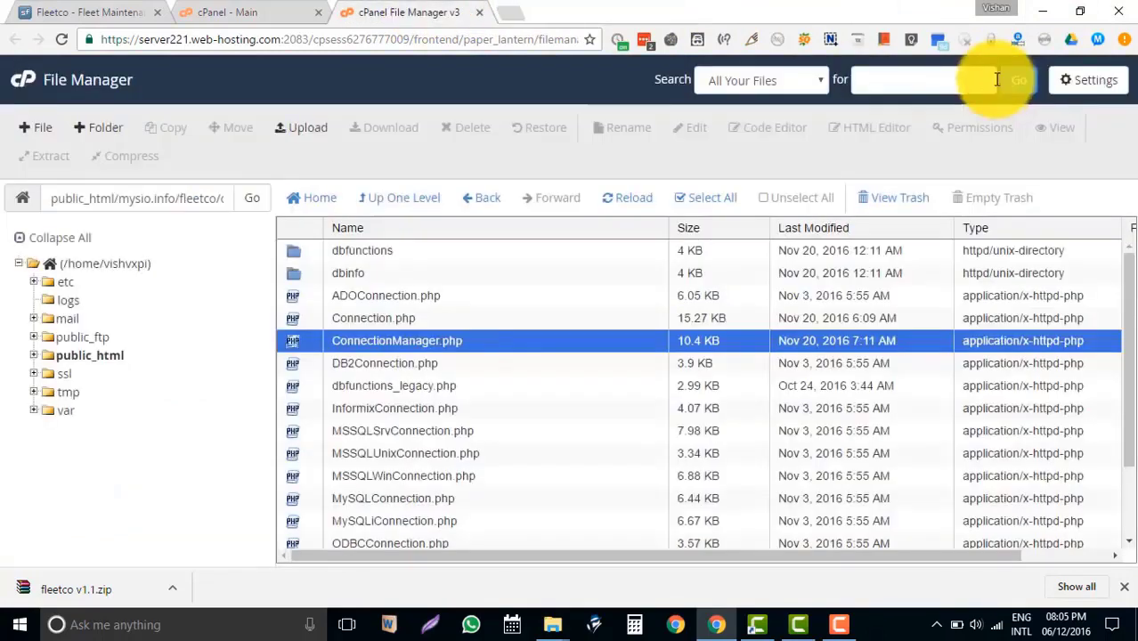
left_click(249, 10)
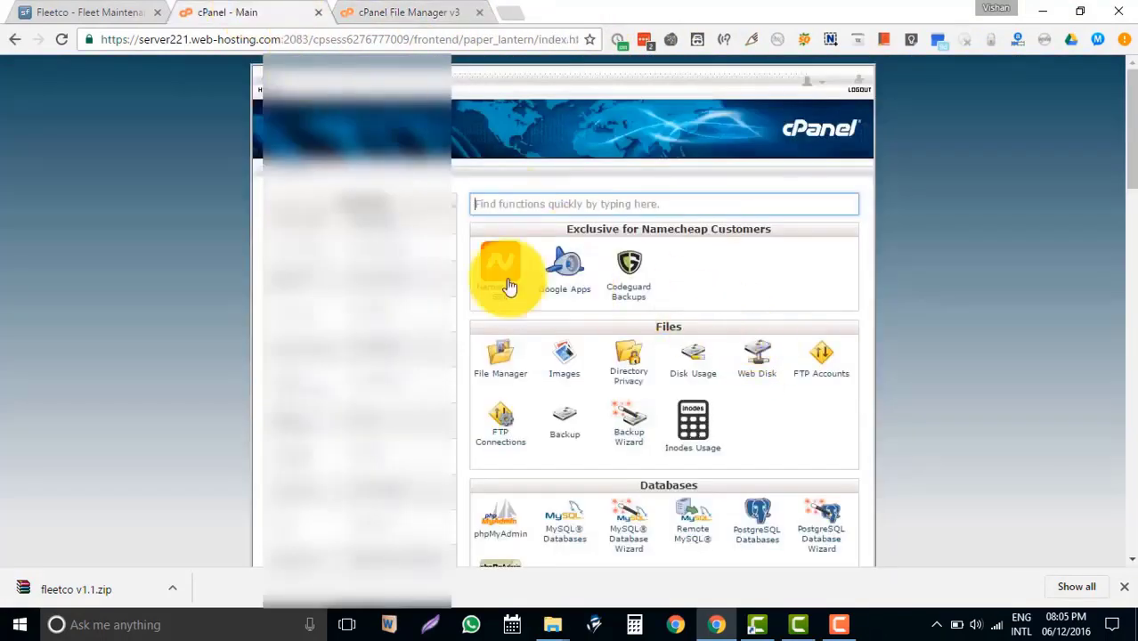
scroll(481, 280, "down", 1)
scroll(468, 274, "down", 1)
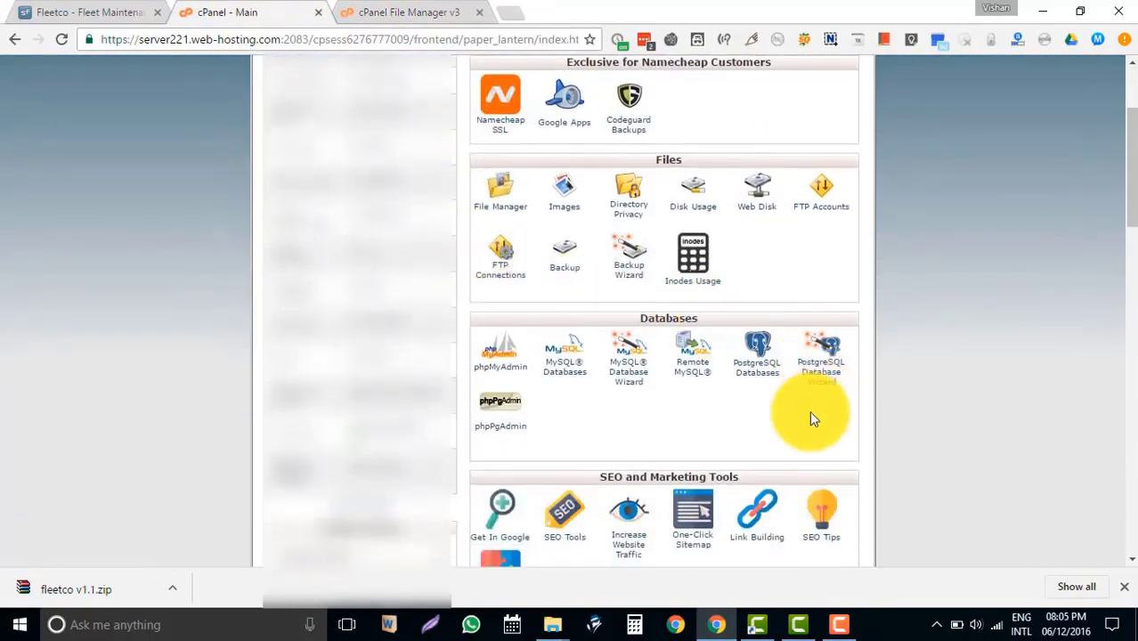
left_click(505, 372)
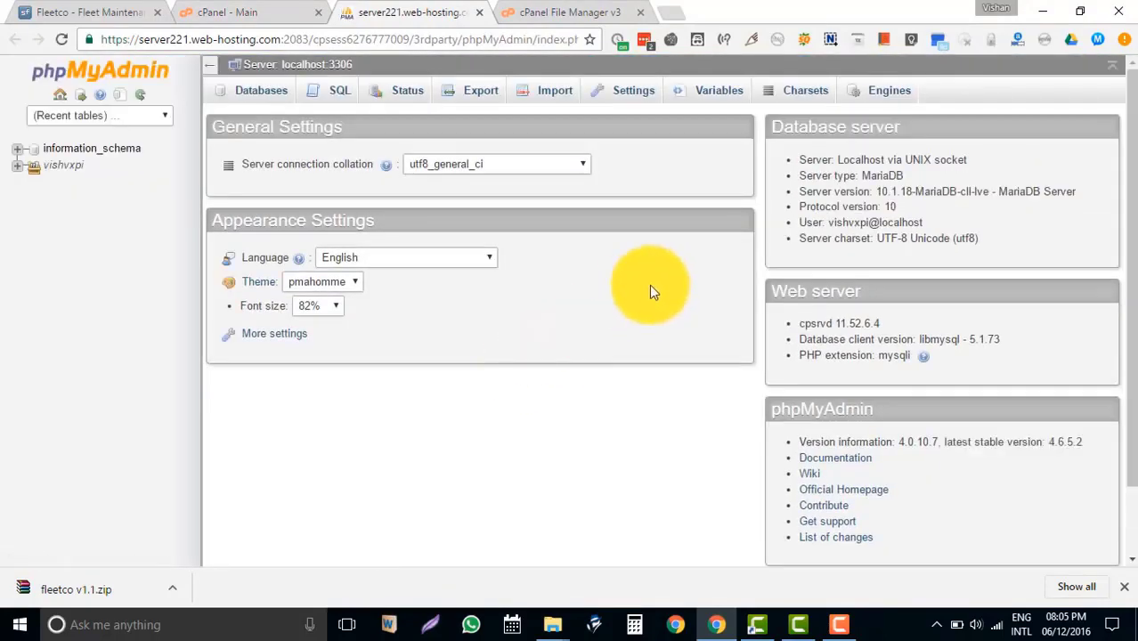
Import mysql-dump-with-dummy-data.sql from the fleetco v1.1 folder into the fleet database.
left_click(22, 172)
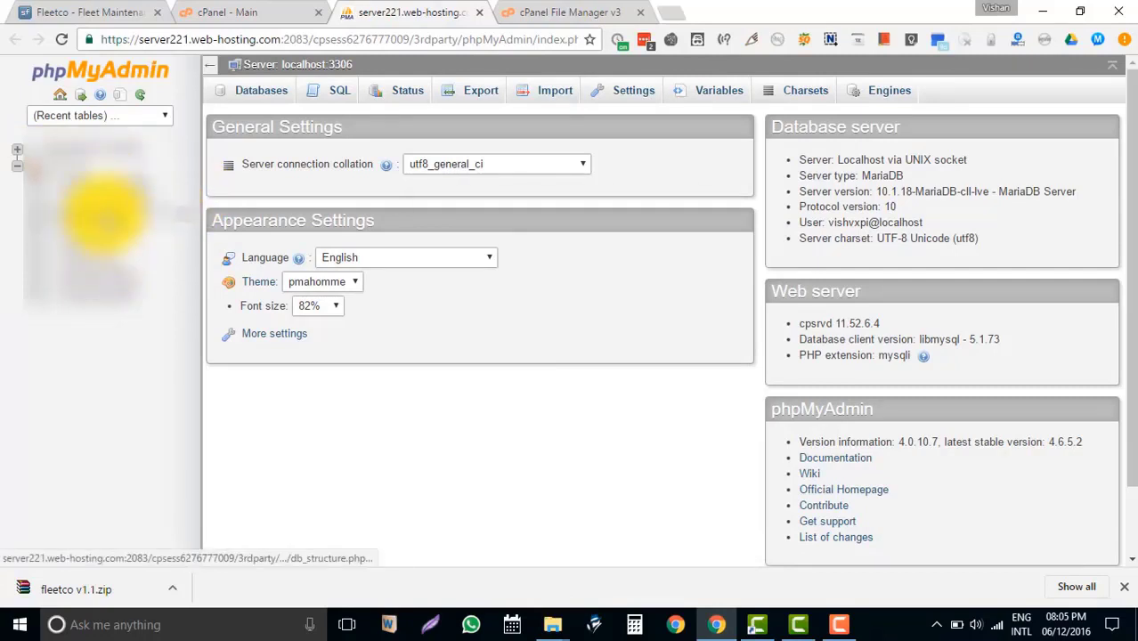
left_click(103, 214)
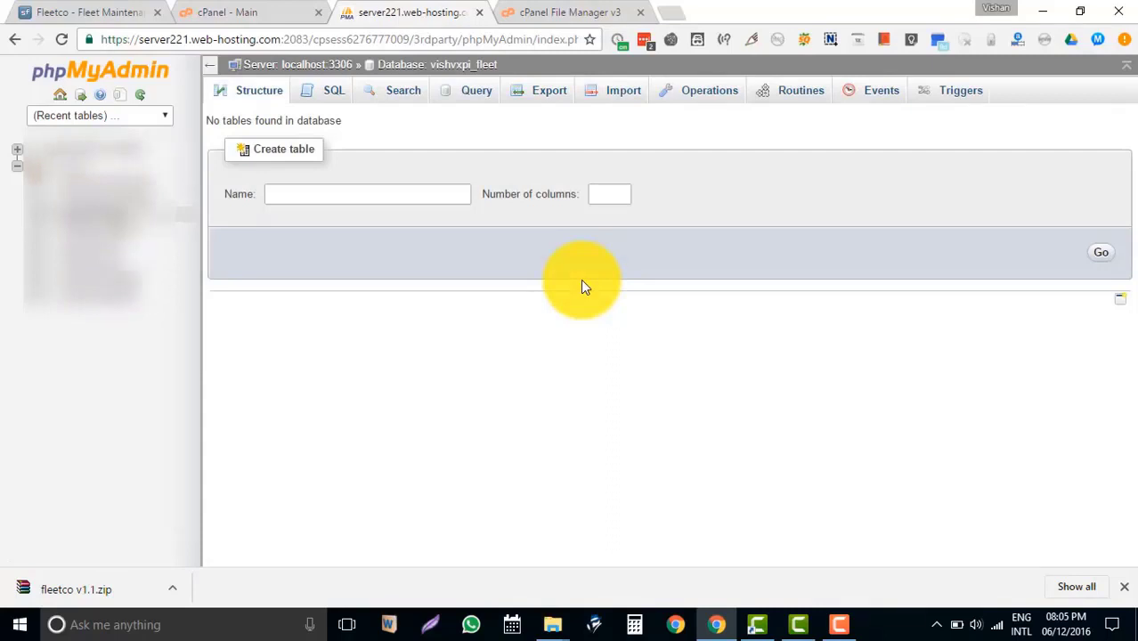
left_click(629, 92)
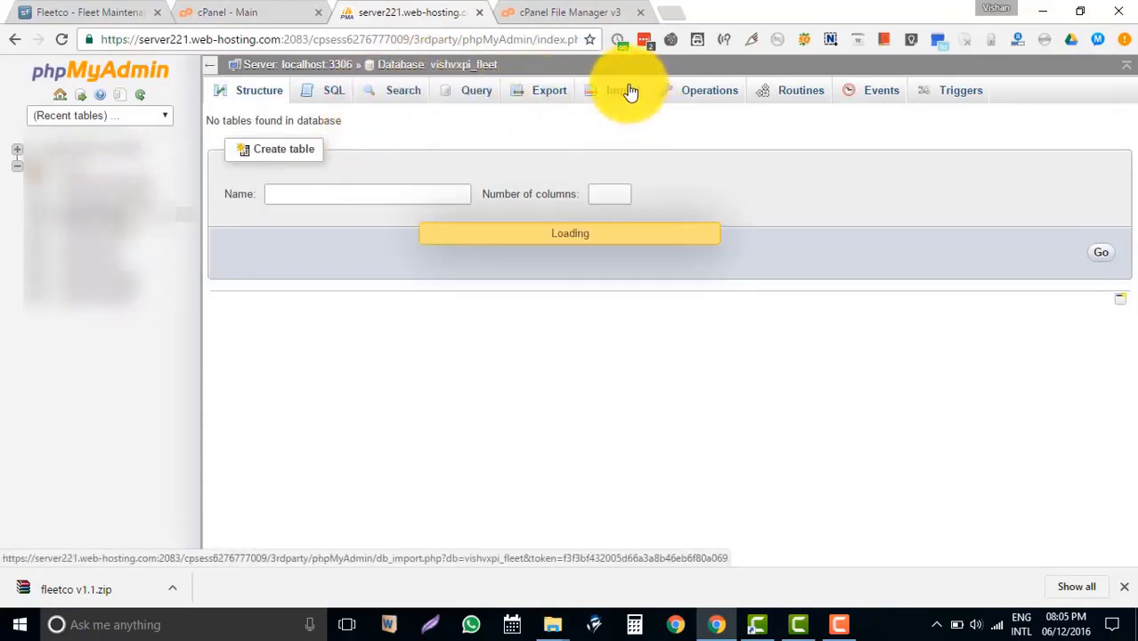
left_click(353, 257)
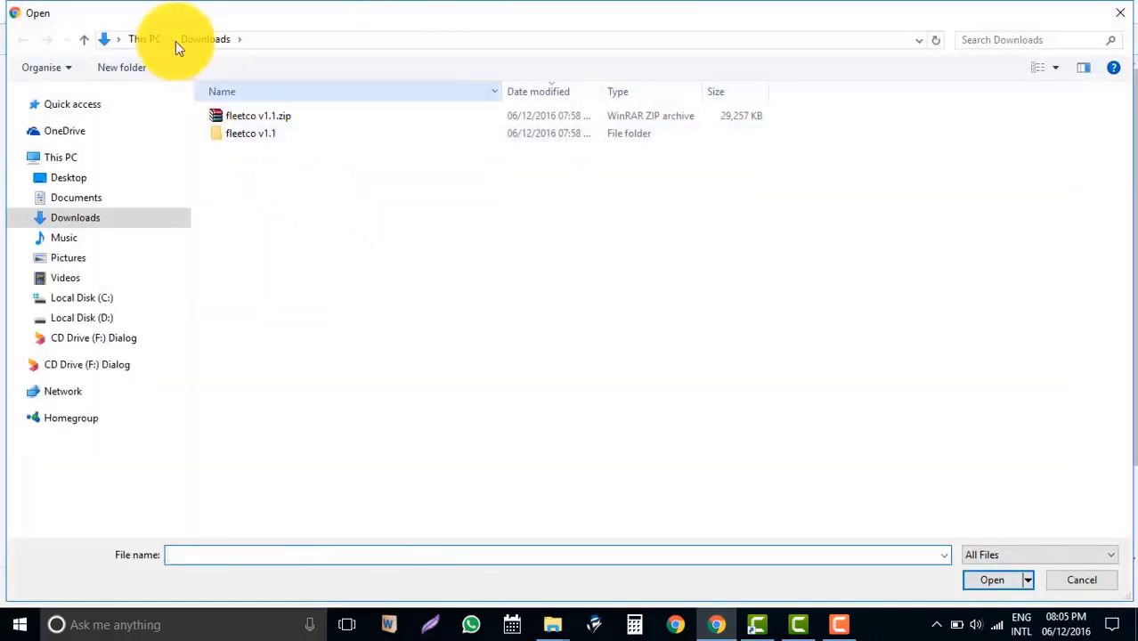
double_click(251, 132)
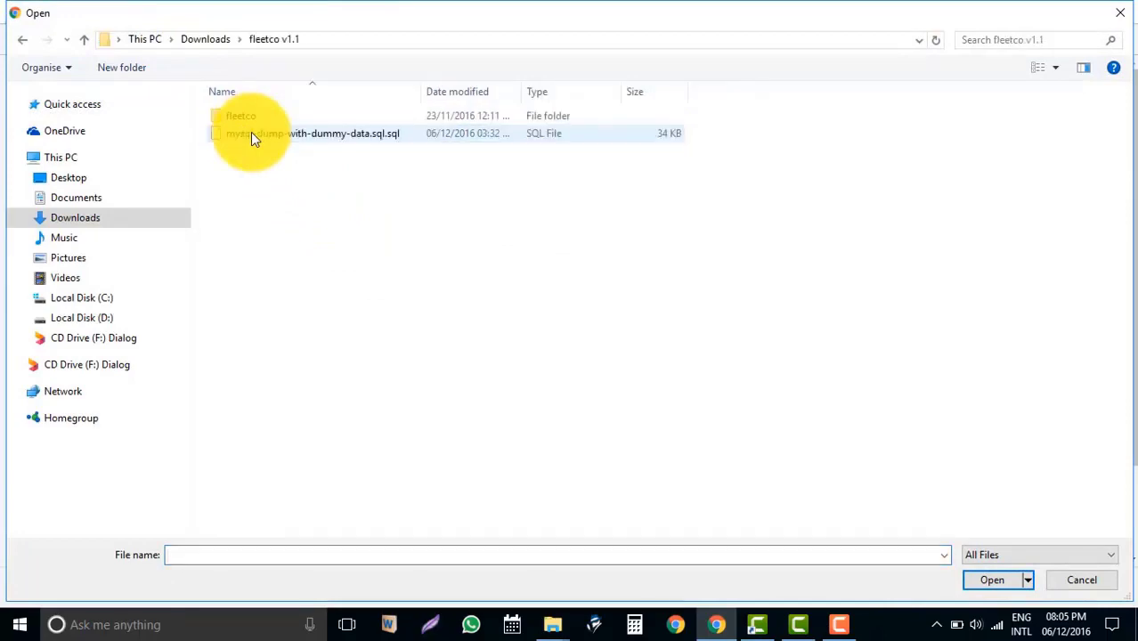
double_click(380, 134)
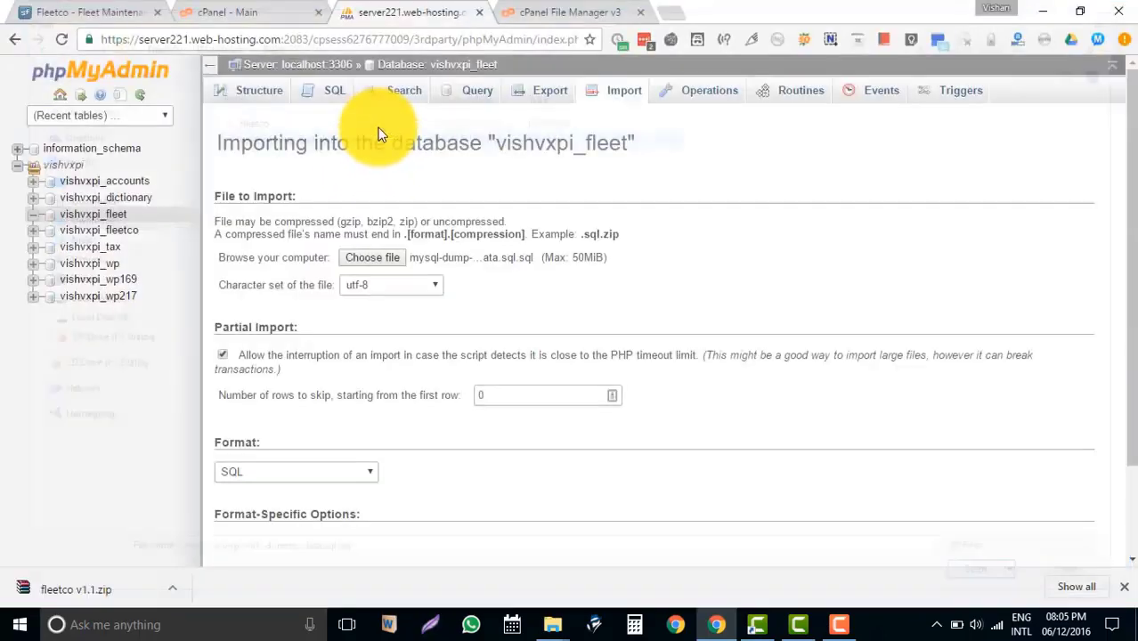
scroll(610, 296, "down", 3)
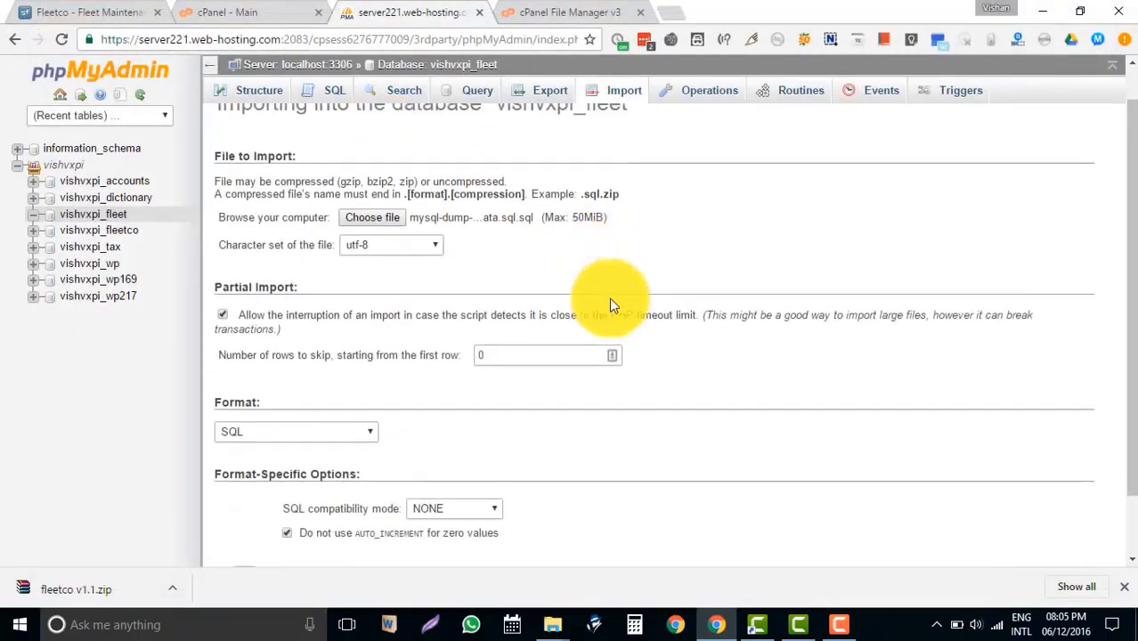
left_click(245, 511)
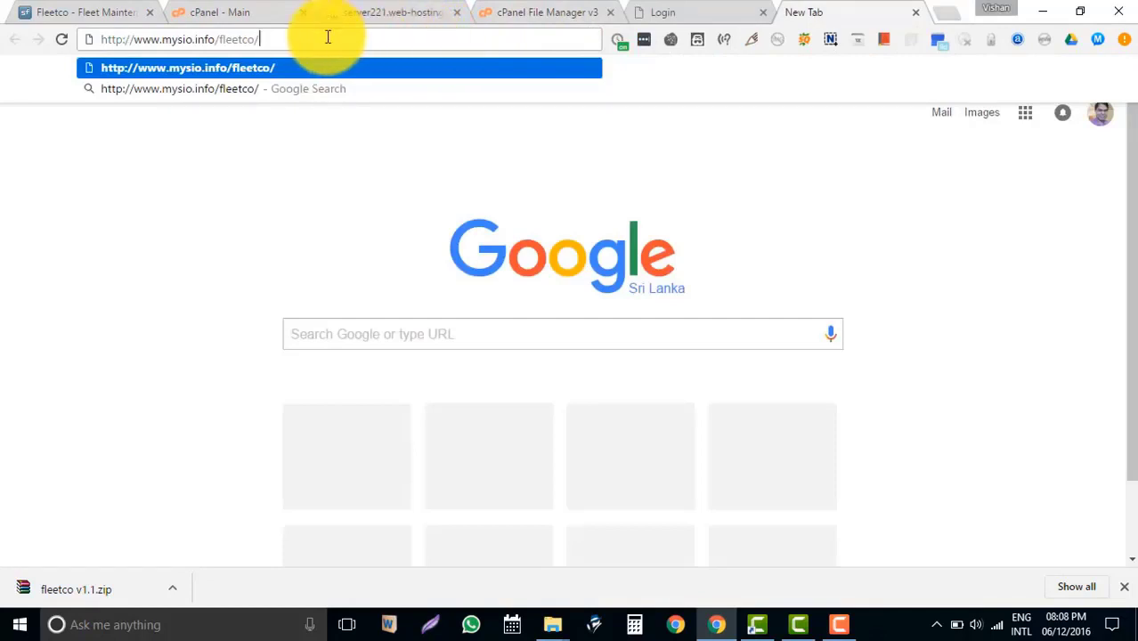
Load mysio.info/fleetco and log in with the admin account.
key("Return")
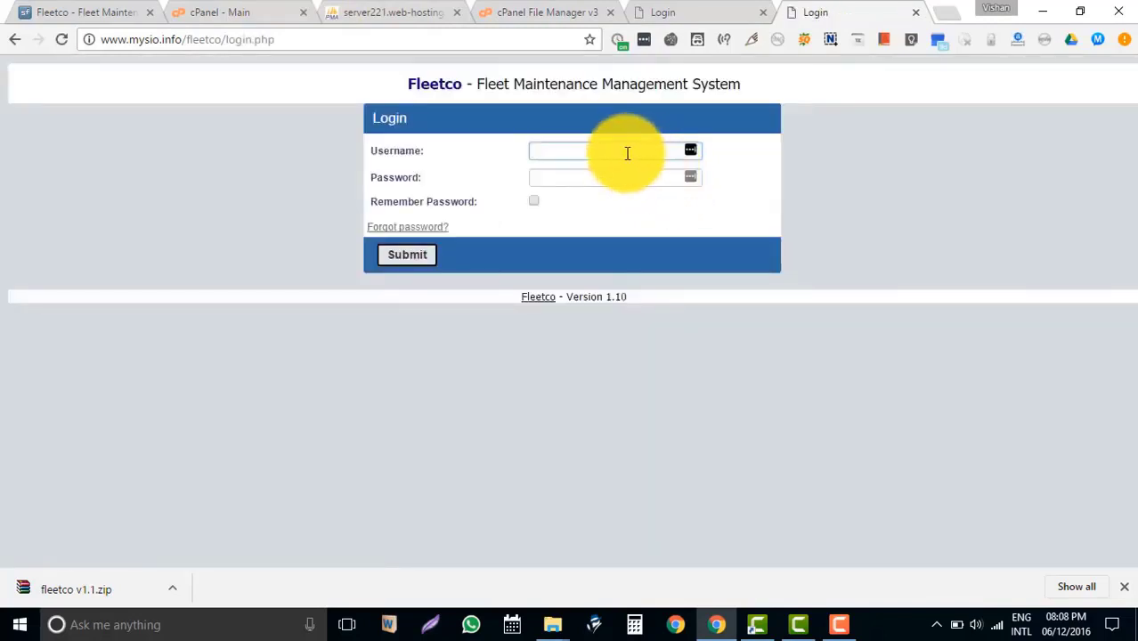
type("Admin")
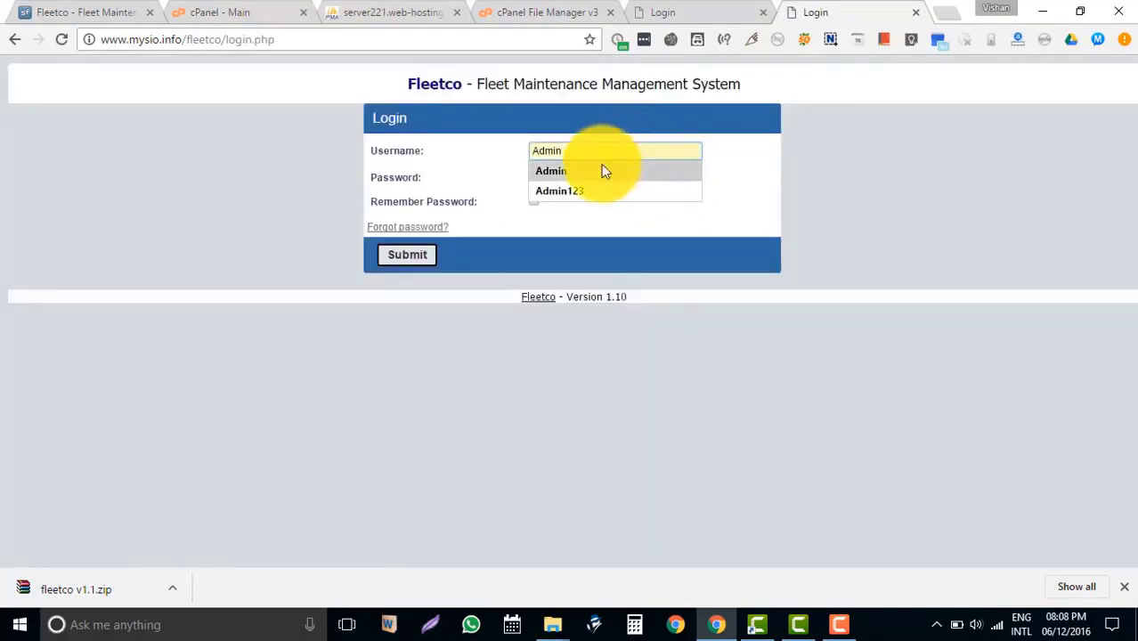
left_click(602, 170)
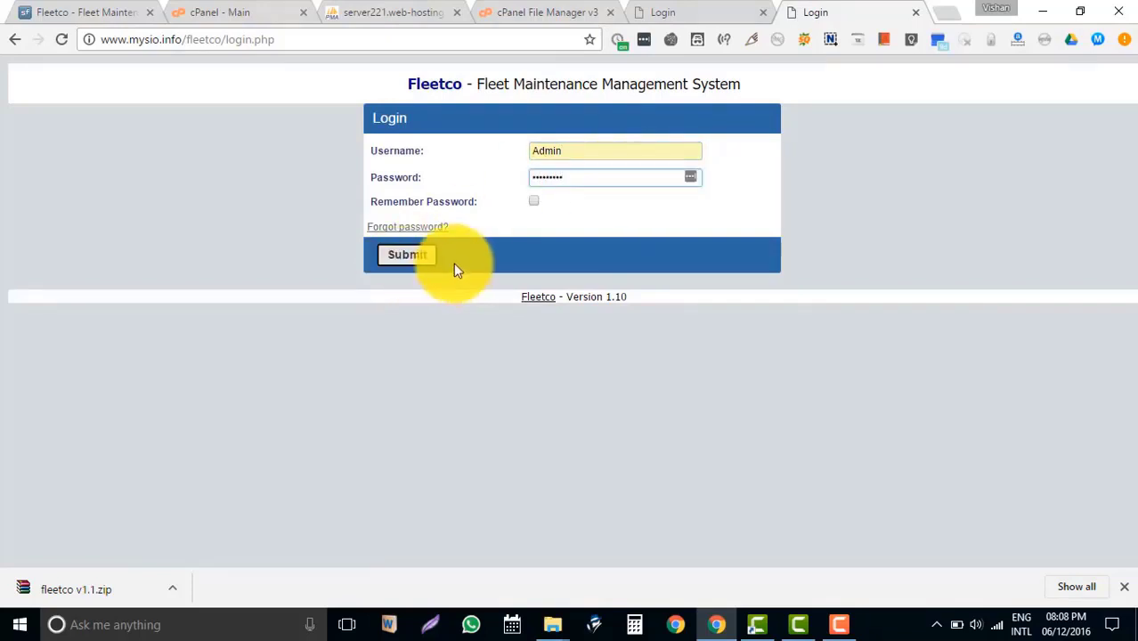
left_click(420, 257)
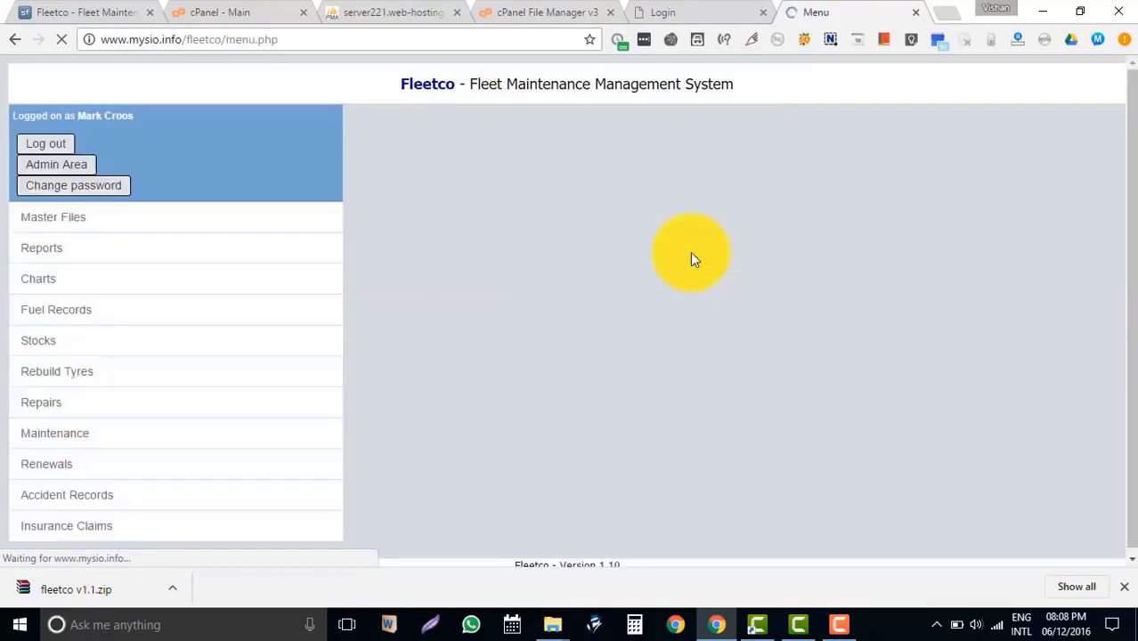
Open the Fuel Records list, leaving the Admin Area, to show the five imported entries.
mouse_move(237, 277)
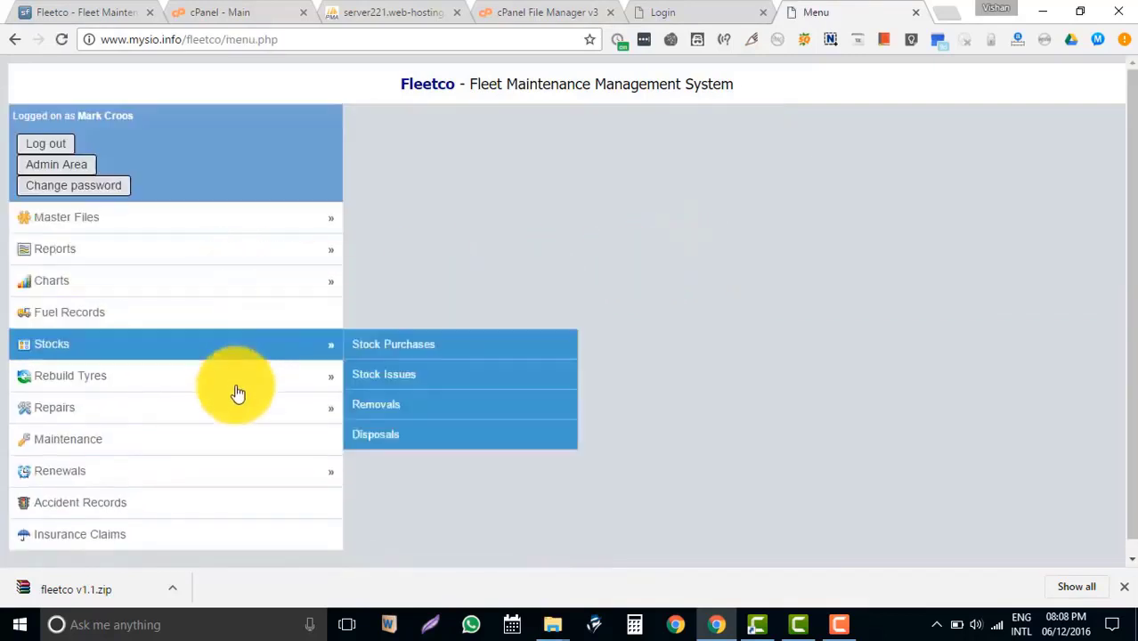
mouse_move(199, 351)
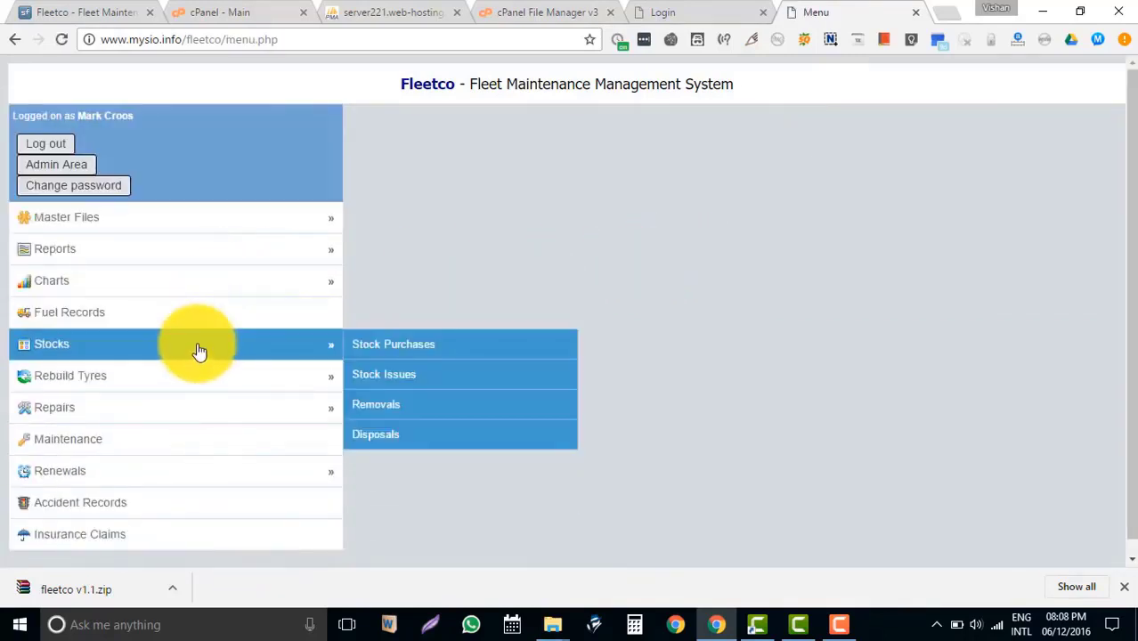
left_click(198, 315)
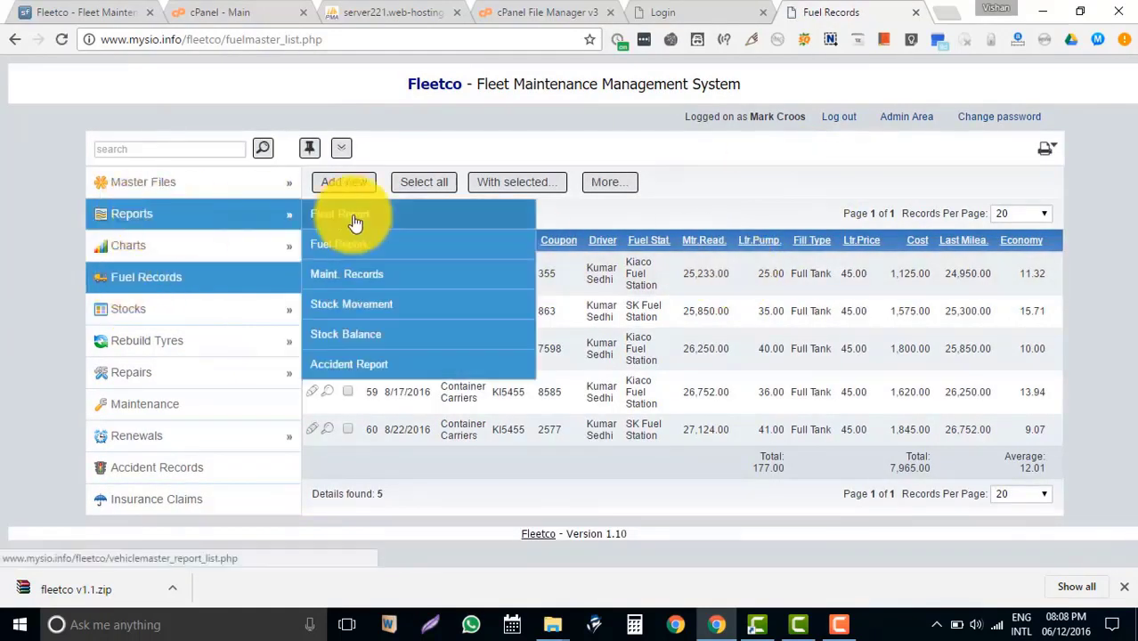
mouse_move(223, 187)
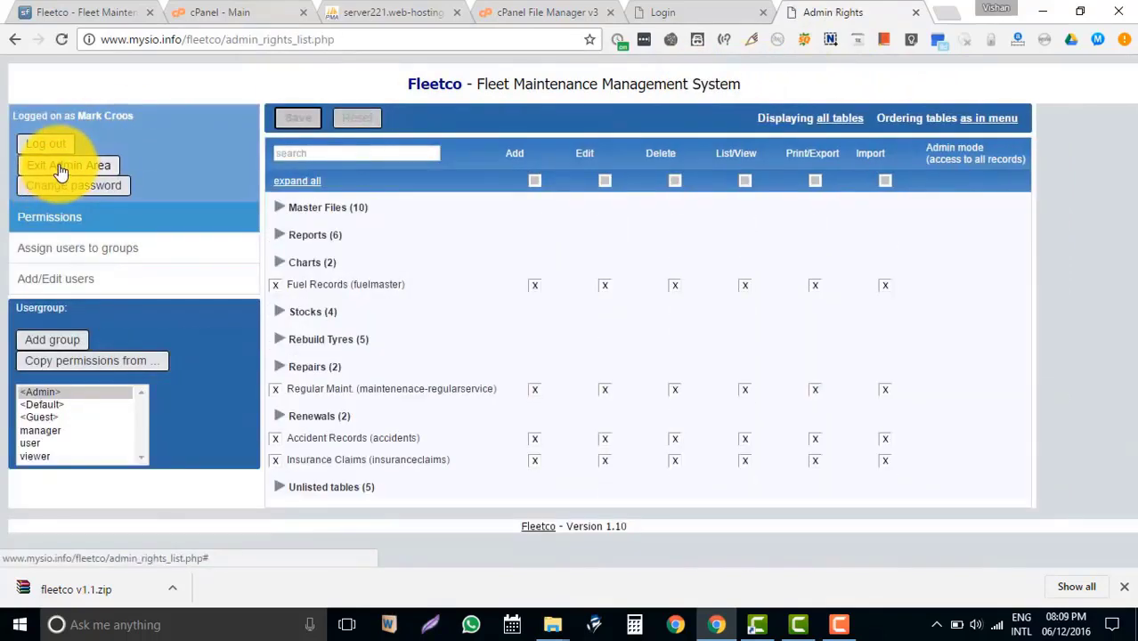
left_click(61, 168)
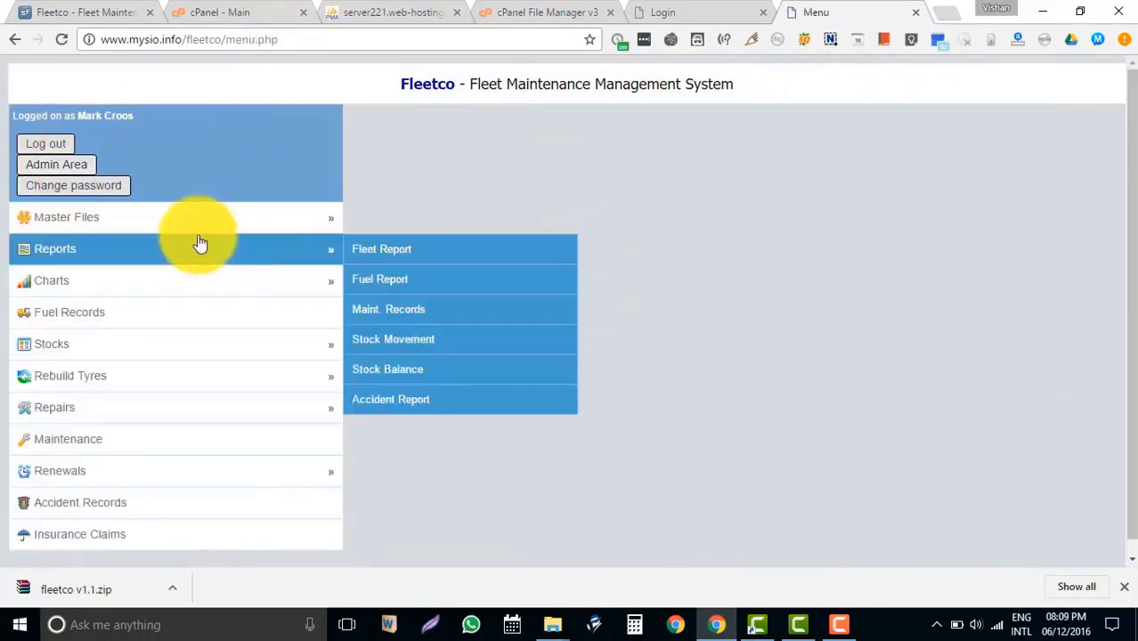
left_click(246, 313)
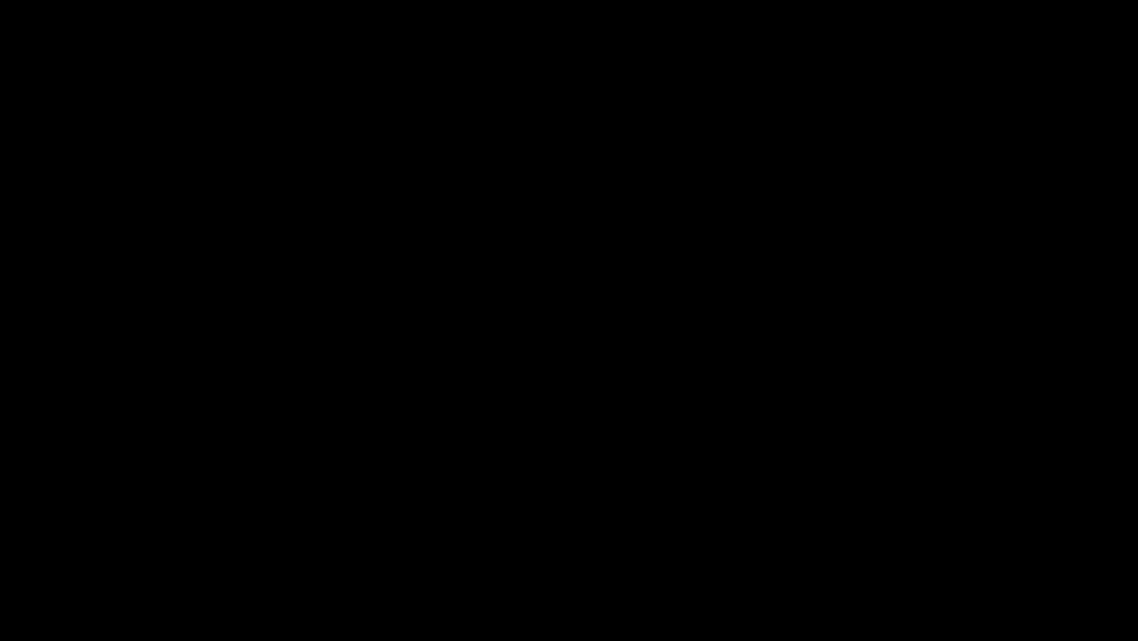